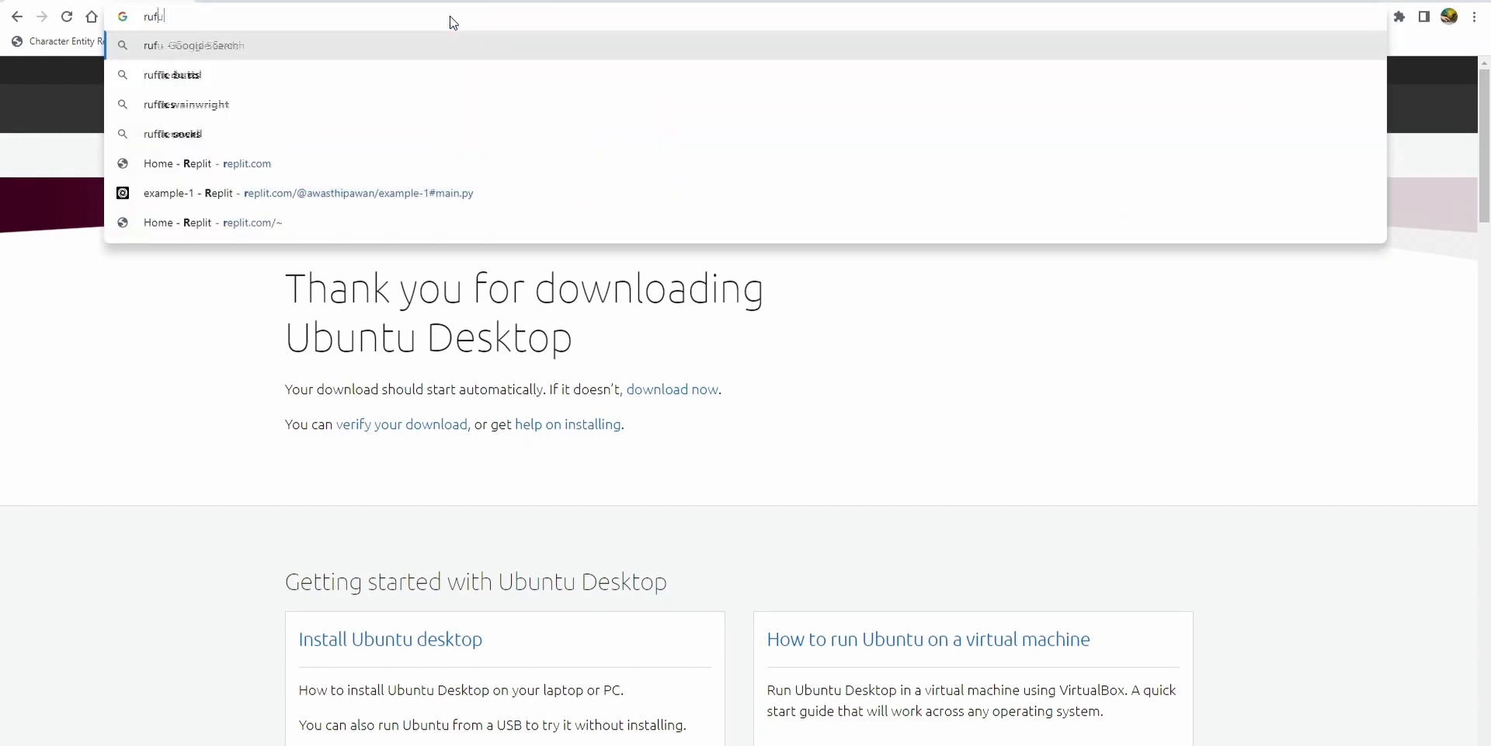
# Step: Search the web for Rufus and browse its official website
pyautogui.press('Return')
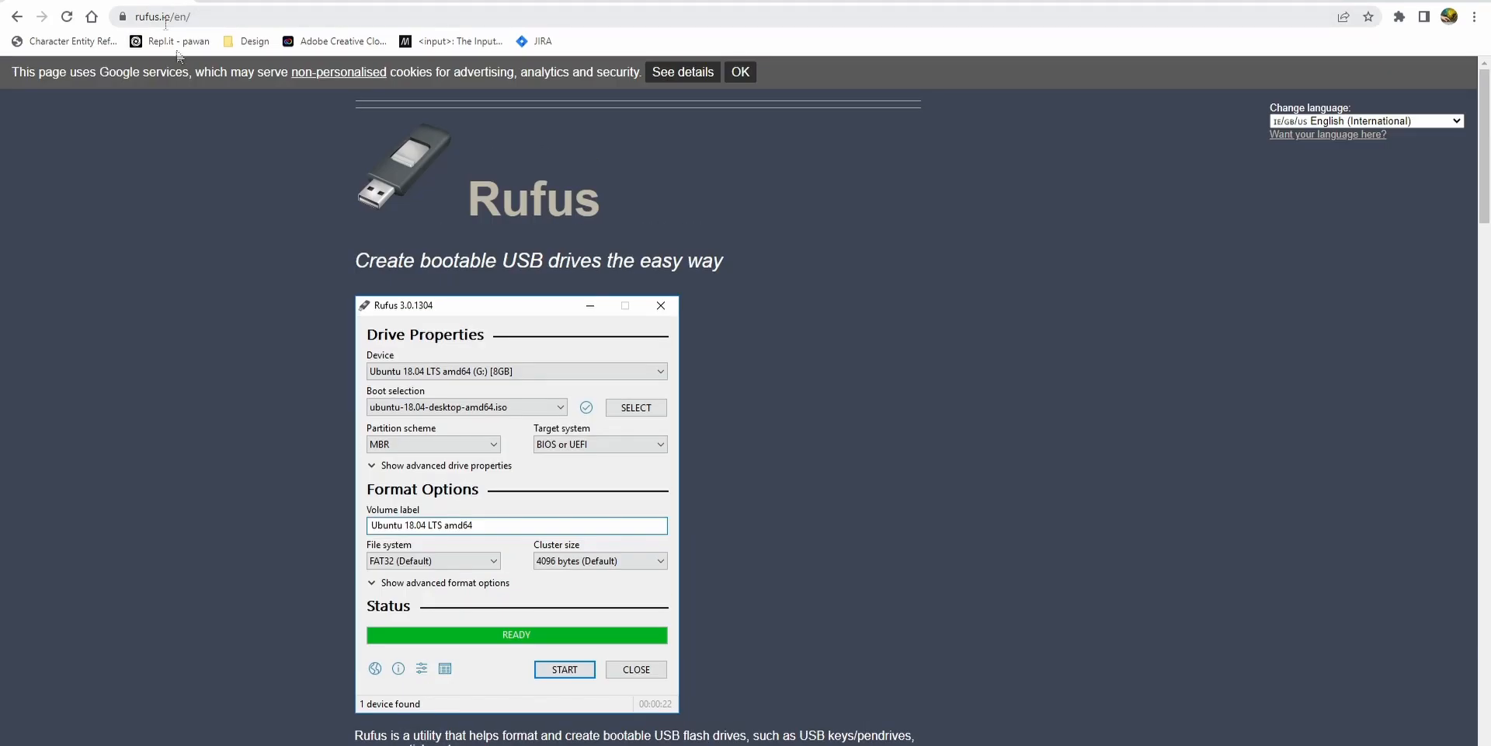
pyautogui.scroll(-5, 461, 215)
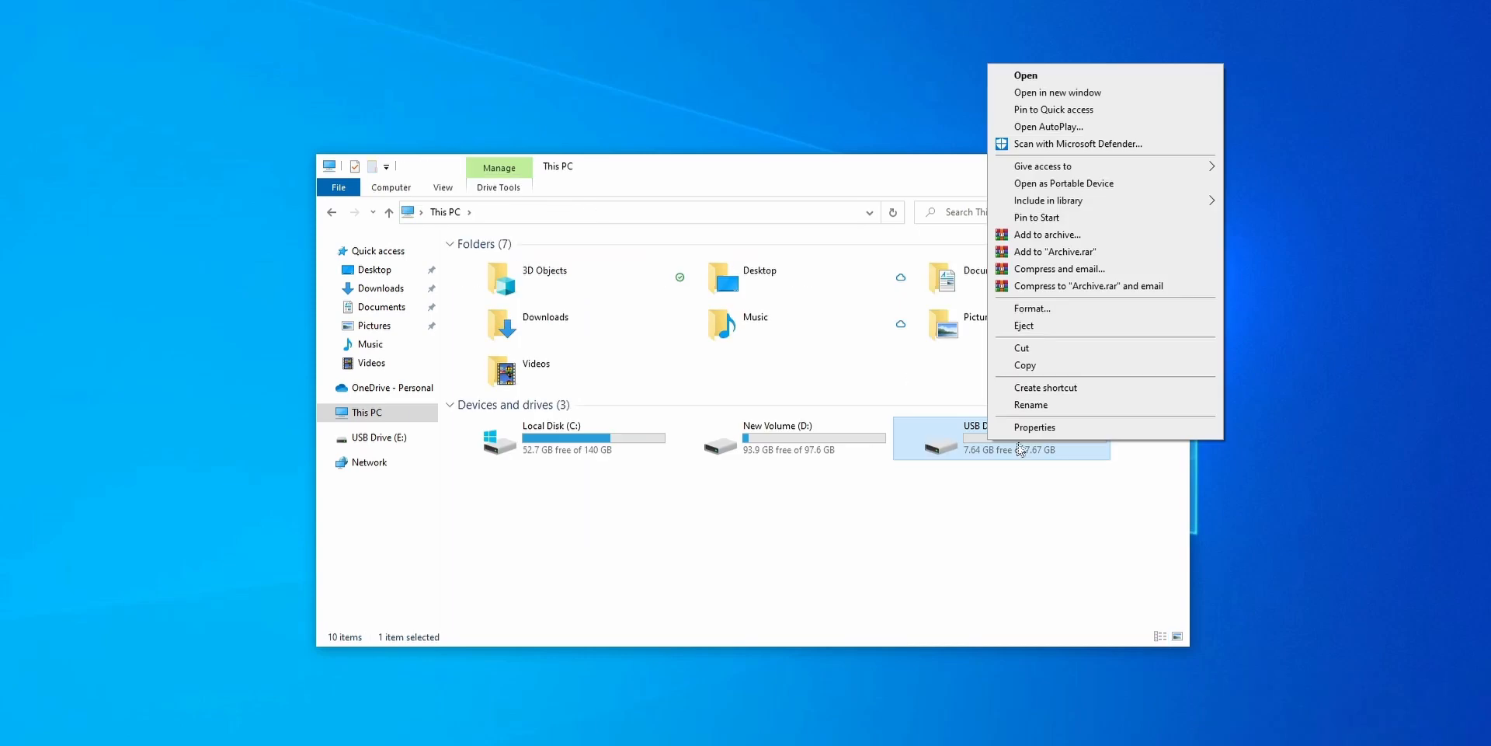
# Step: Quick-format the USB drive (E:) with the device defaults restored, using FAT32 and the default allocation unit size
pyautogui.click(1059, 315)
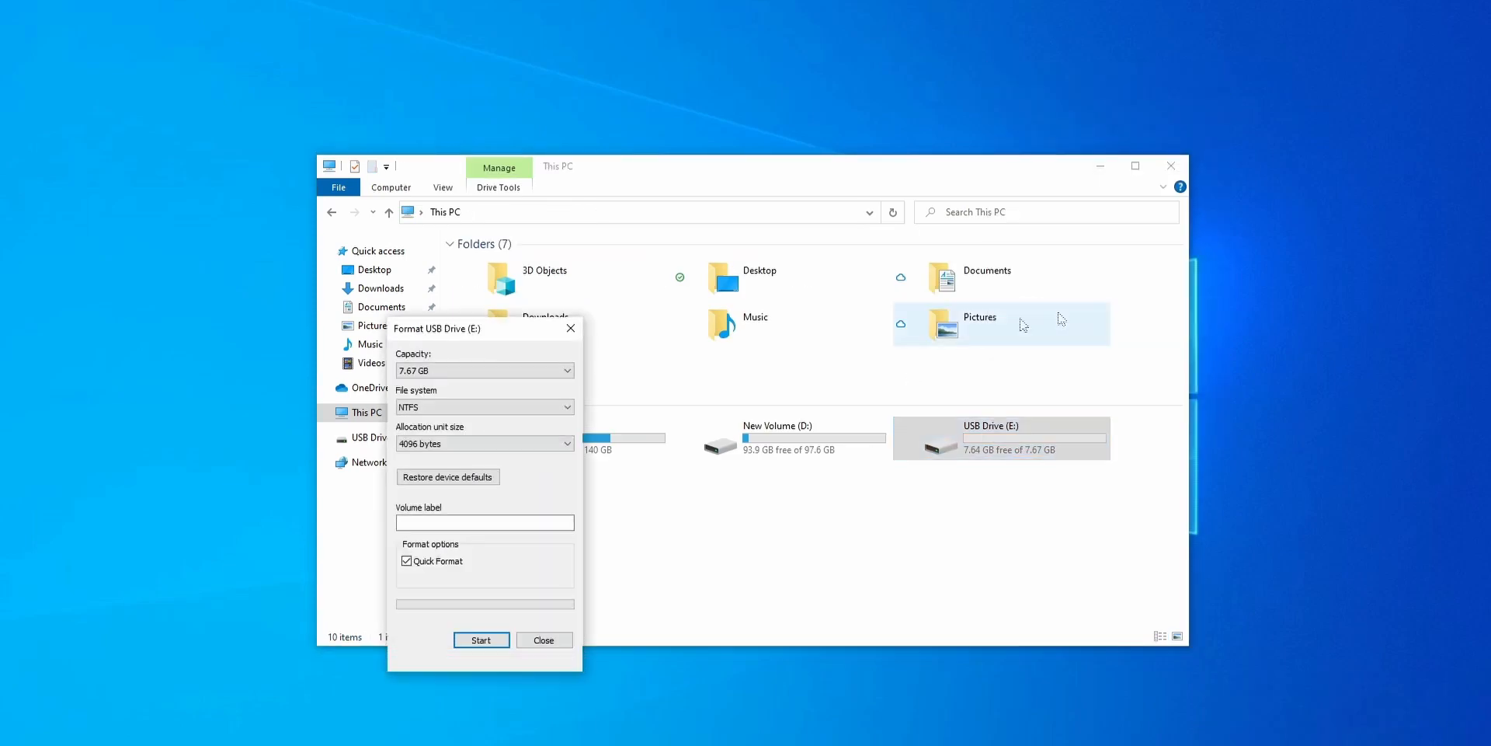
pyautogui.click(440, 482)
pyautogui.click(481, 639)
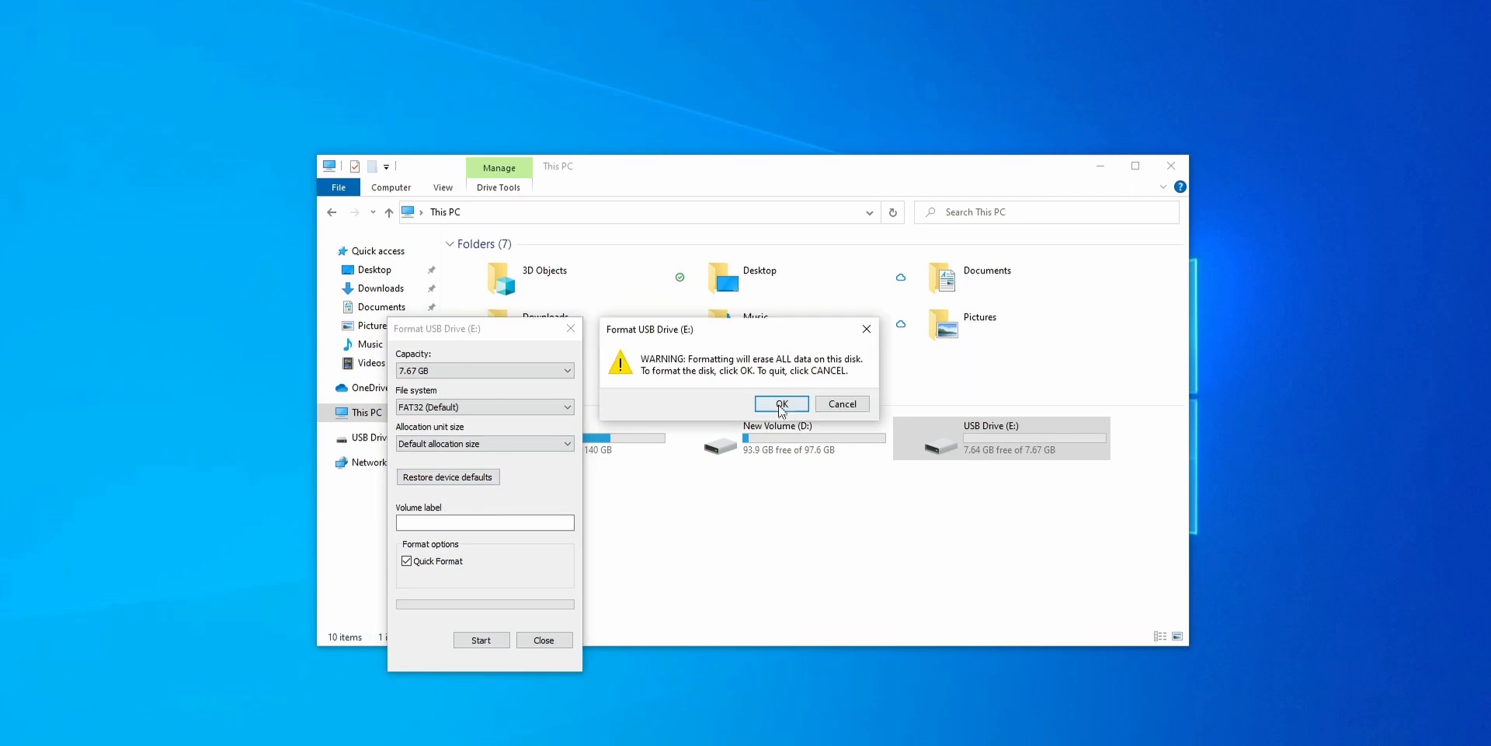
pyautogui.click(783, 404)
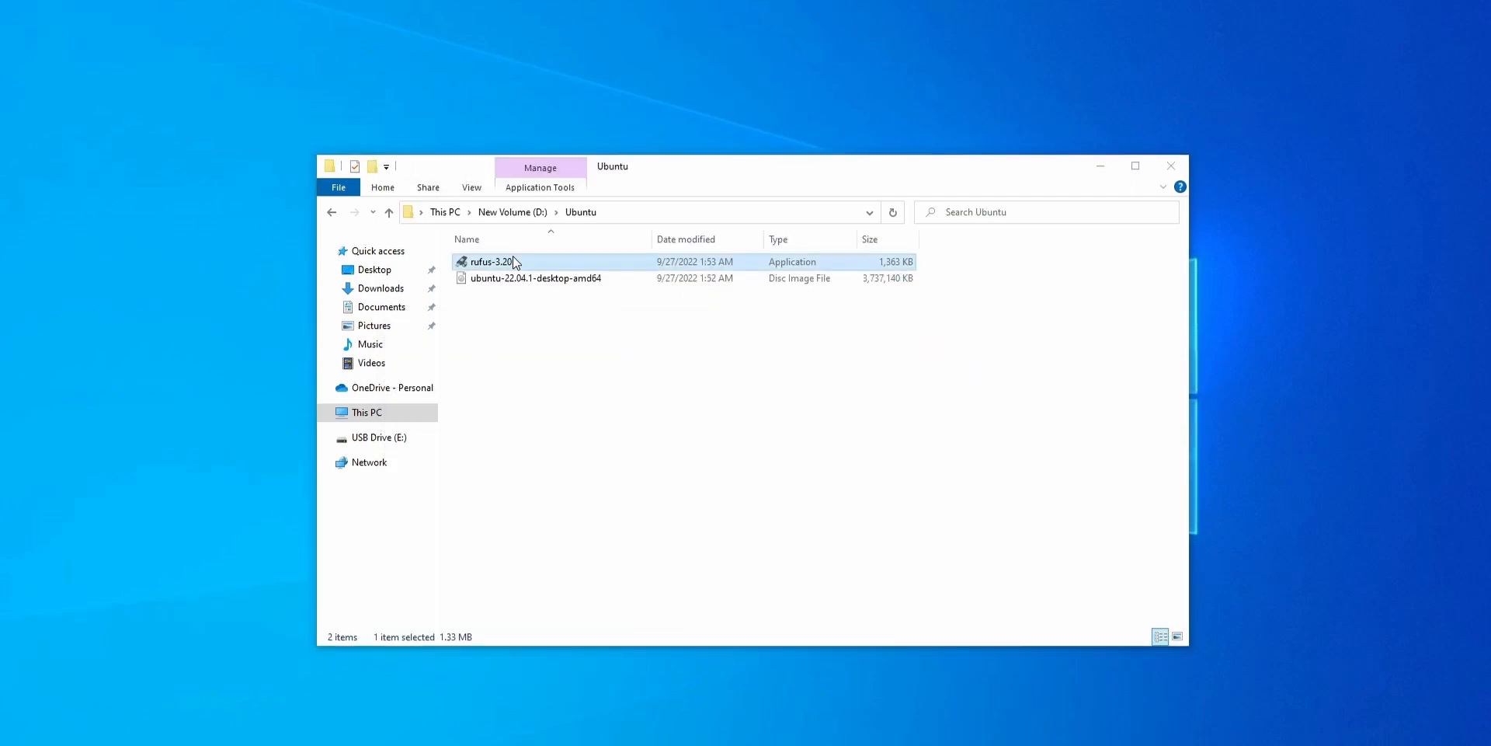
# Step: Launch rufus-3.20 without online update checks and load the ubuntu-22.04.1-desktop-amd64 image for the USB drive
pyautogui.doubleClick(516, 263)
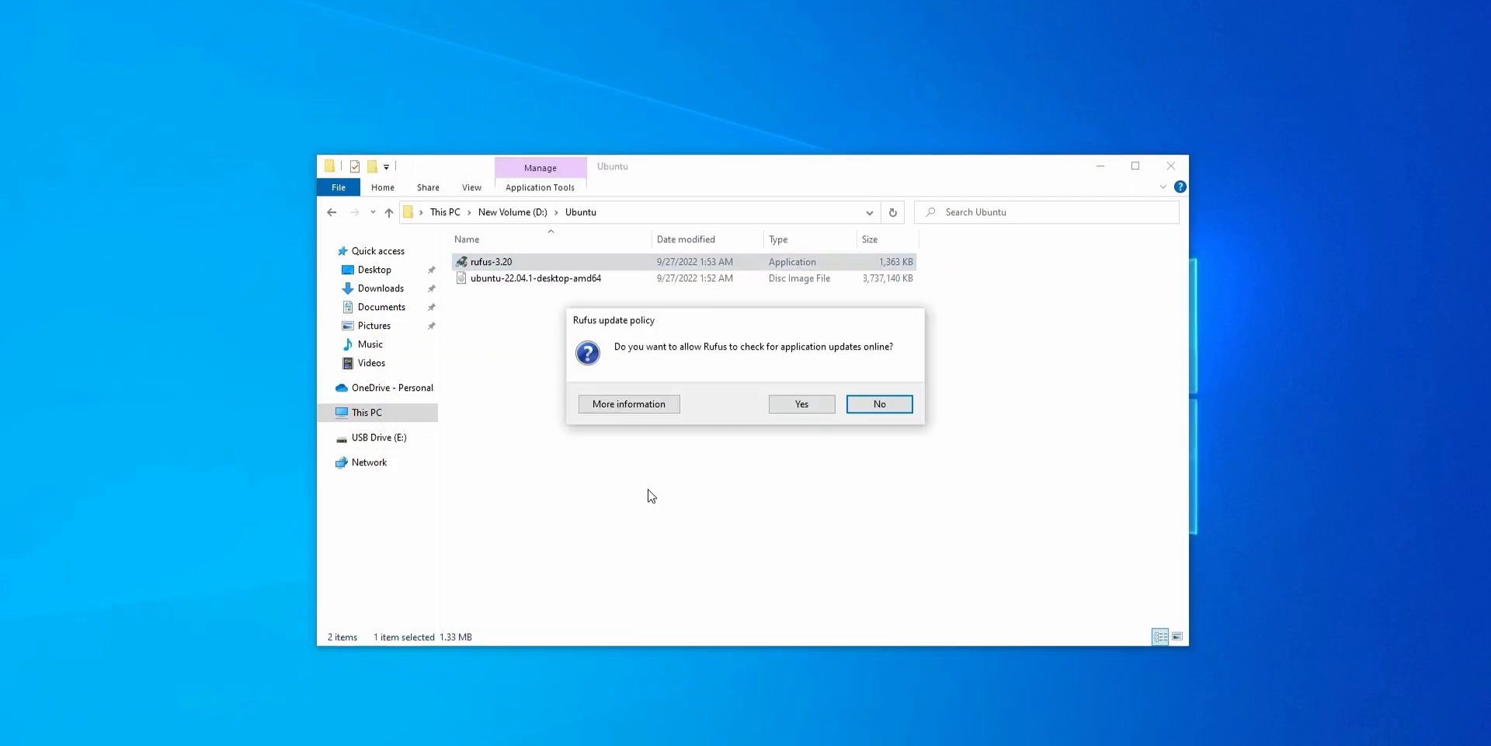
pyautogui.click(881, 404)
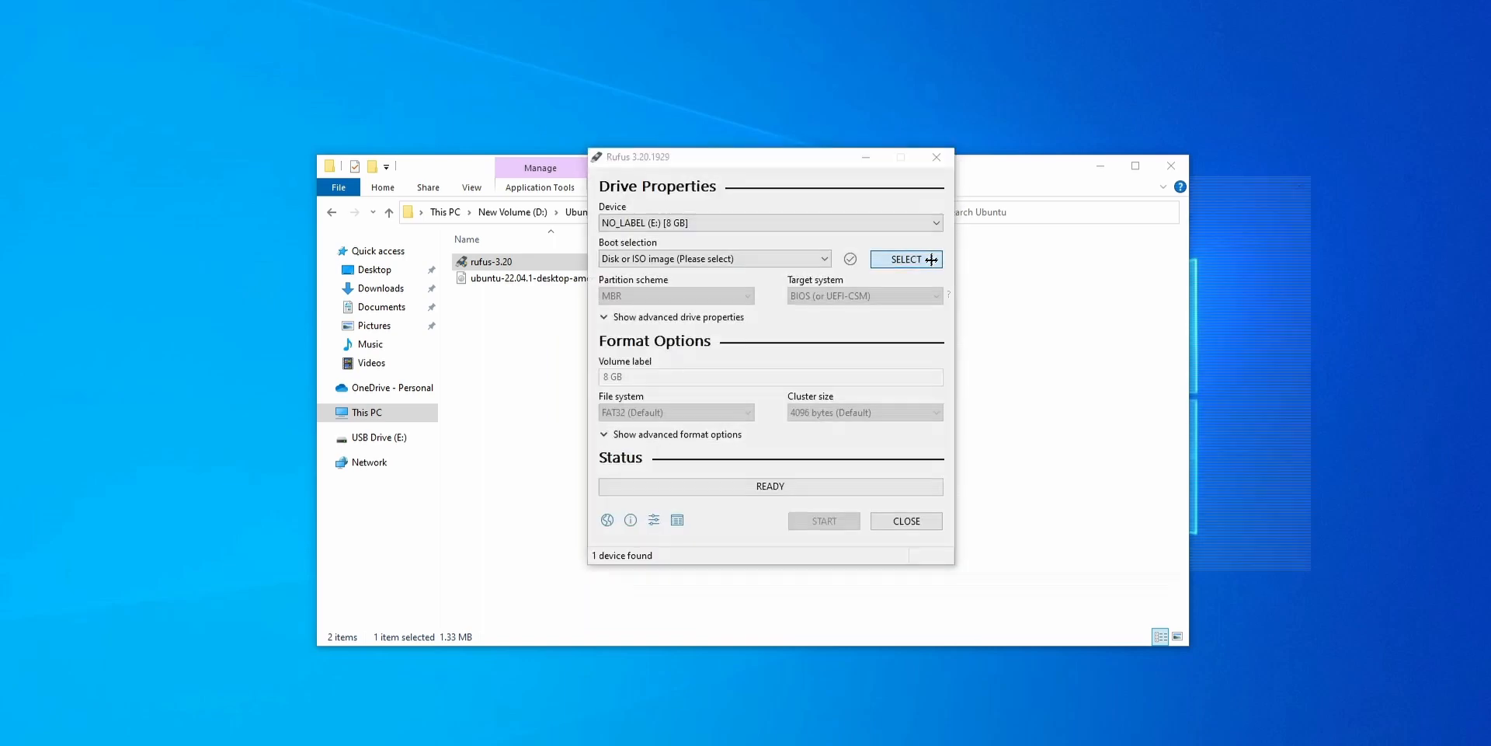
pyautogui.click(931, 259)
pyautogui.click(783, 281)
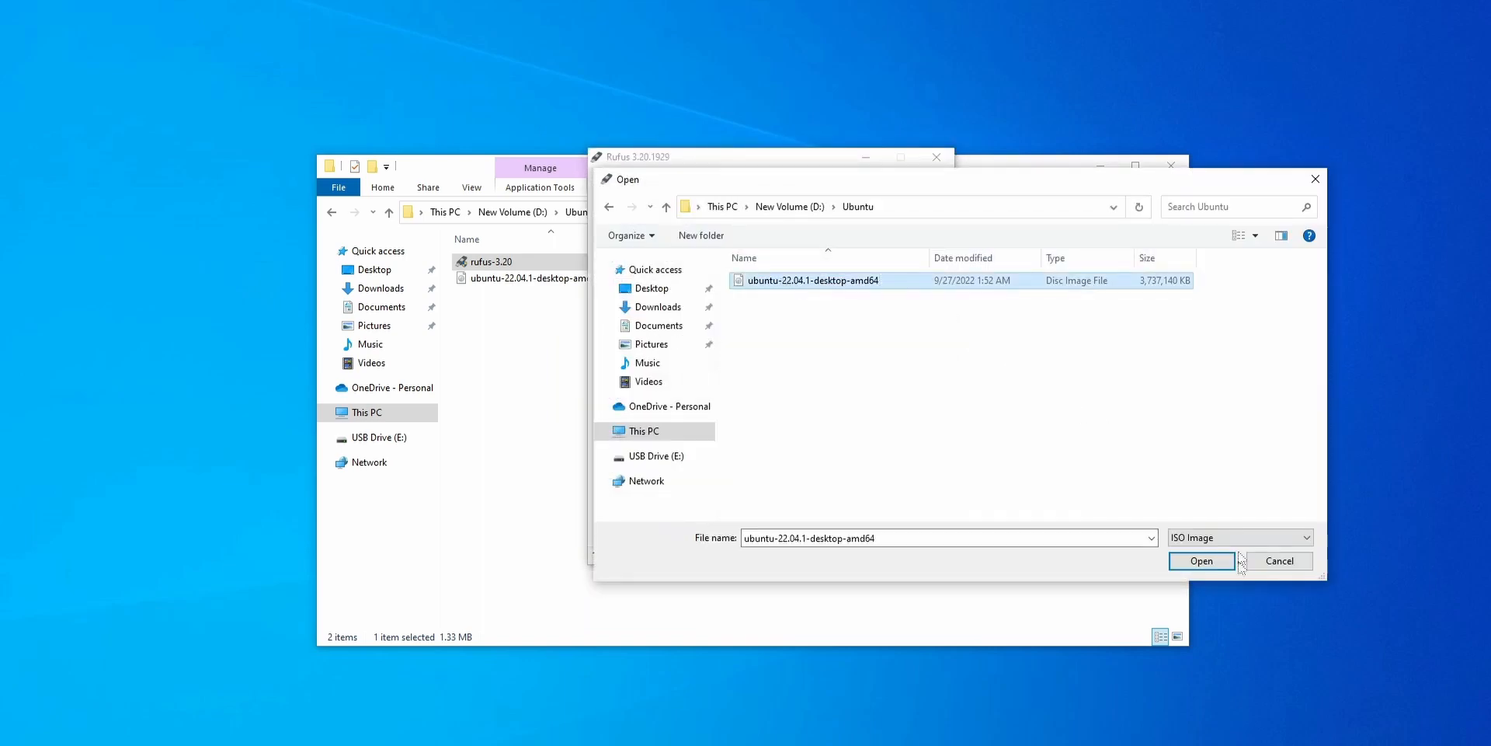
pyautogui.click(1204, 561)
# Step: Start writing the Ubuntu image to the USB drive in ISO Image mode, accepting the prompts
pyautogui.click(836, 559)
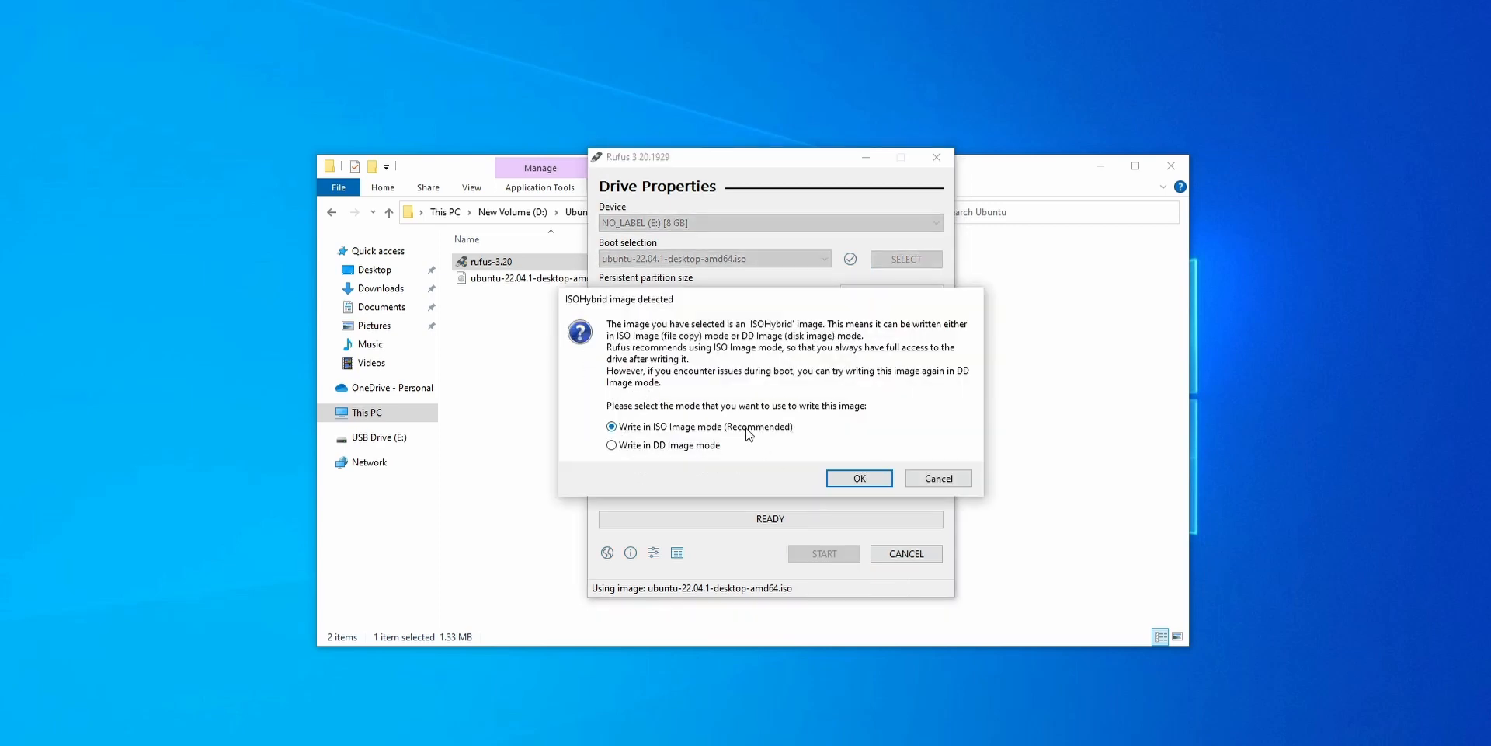
pyautogui.click(859, 478)
pyautogui.click(807, 460)
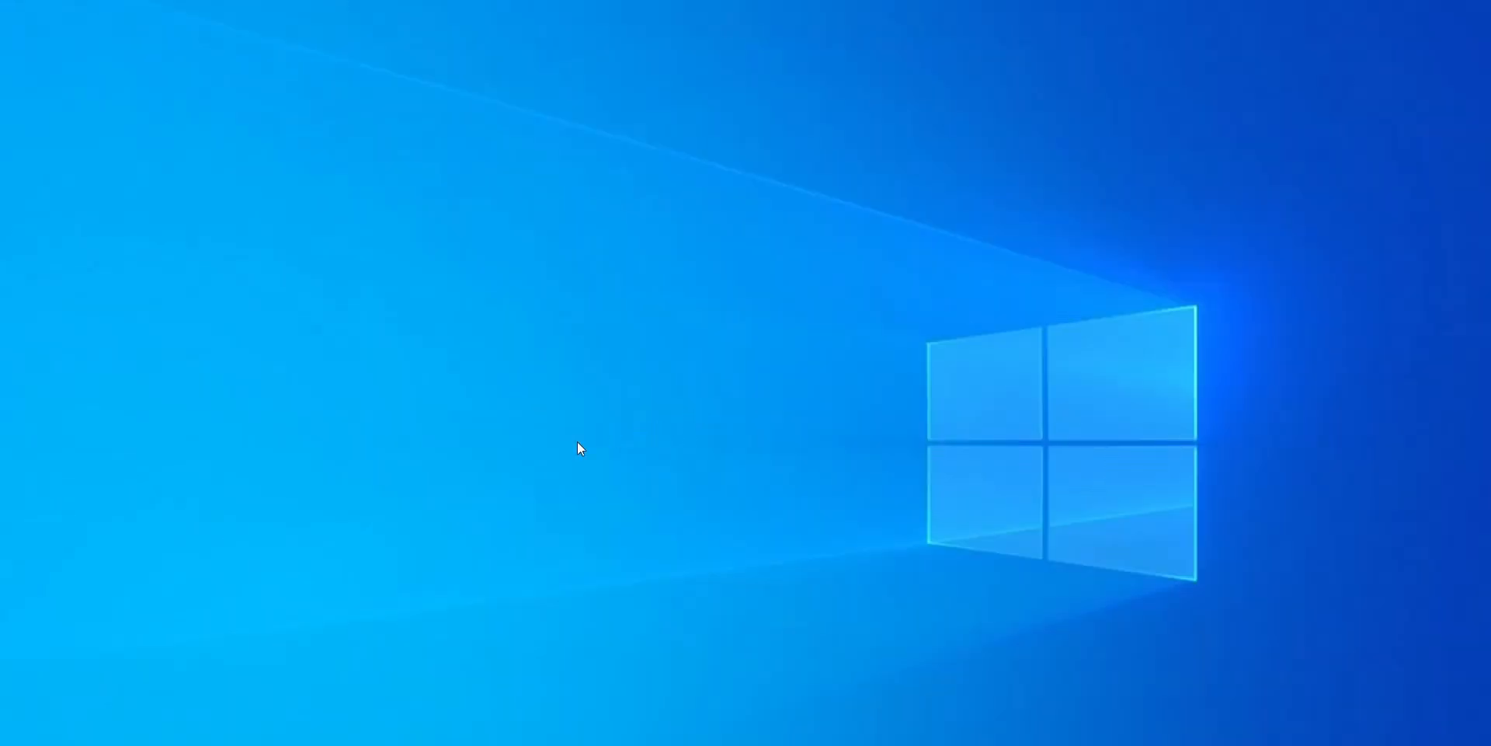
# Step: Open Disk Management, shrink the C: volume by 50000 MB and close the tool
pyautogui.press('super')
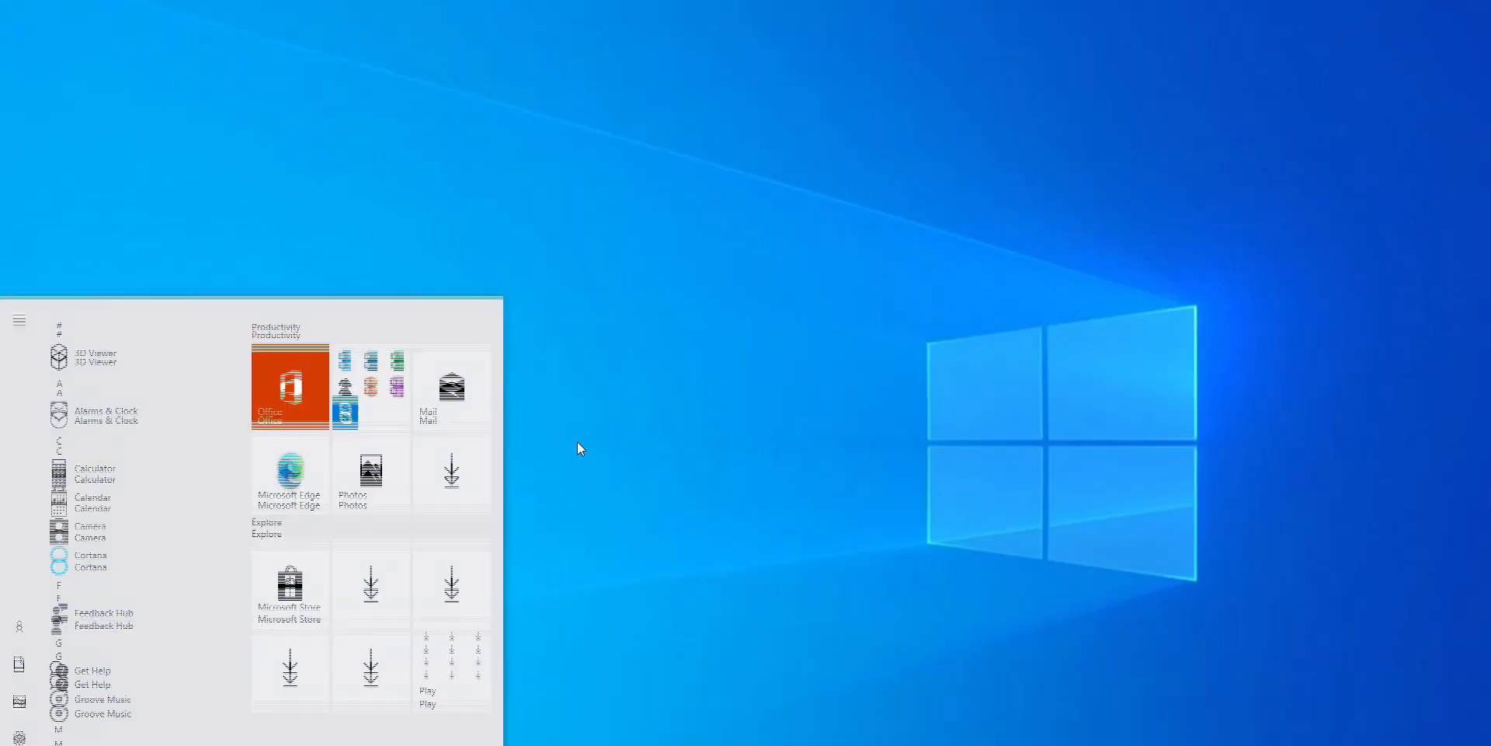
pyautogui.write('disk management')
pyautogui.press('Return')
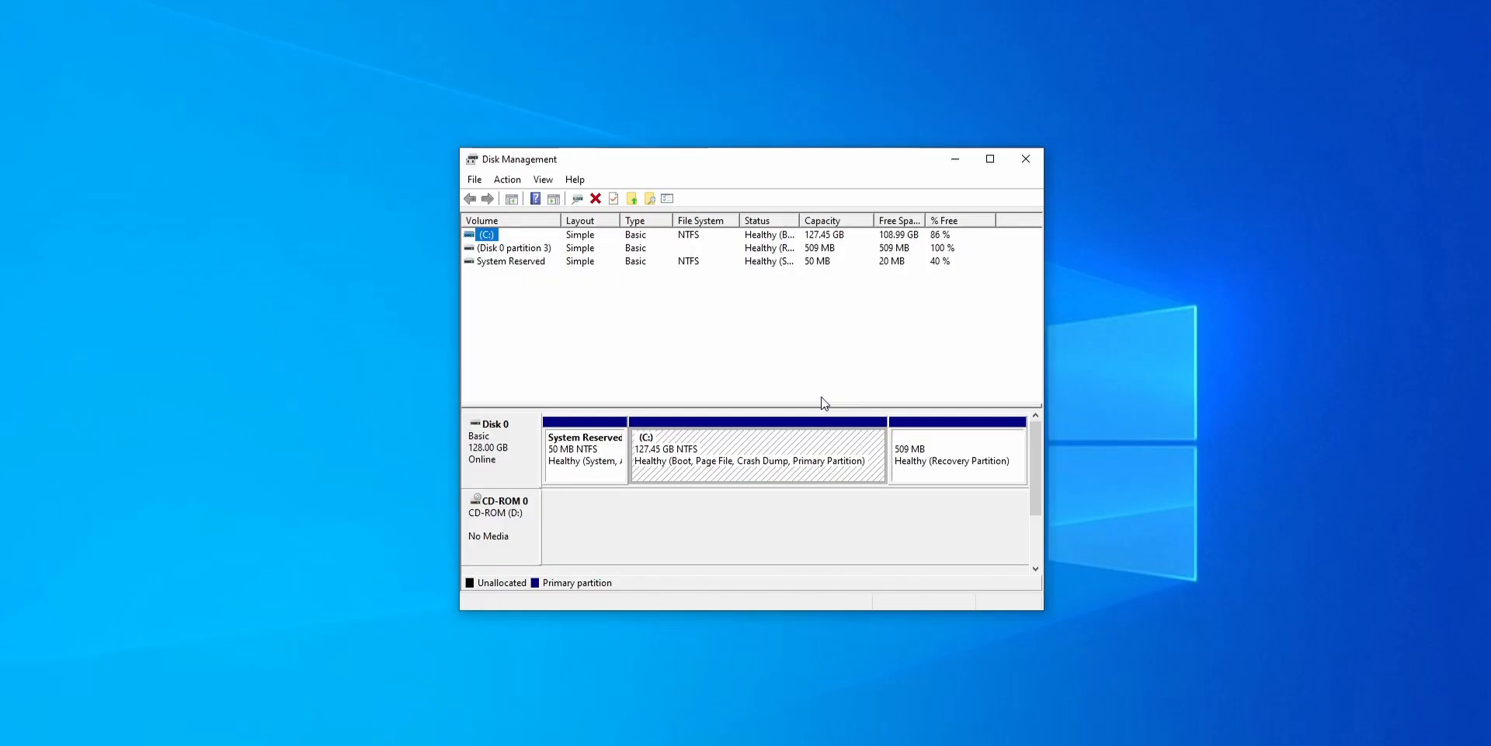
pyautogui.rightClick(744, 455)
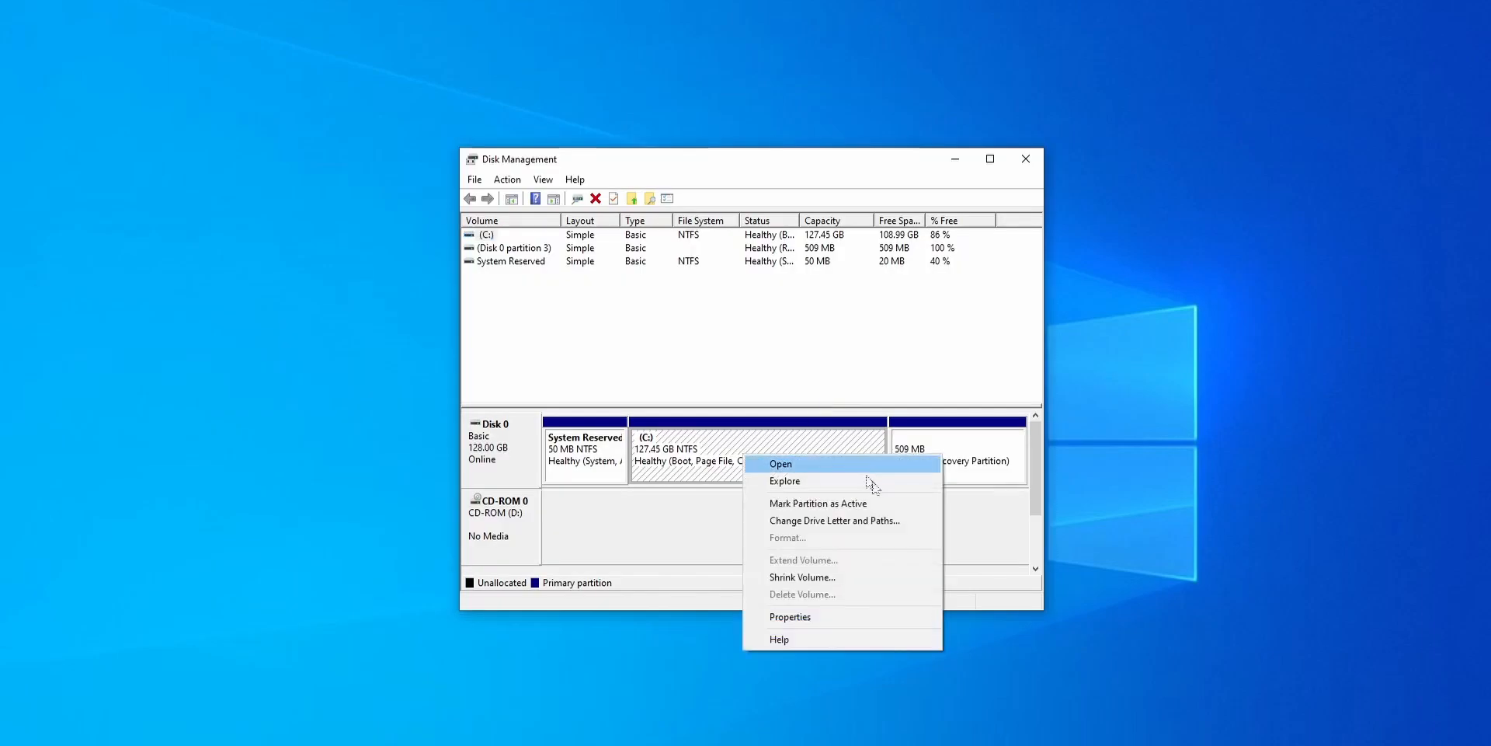
pyautogui.click(814, 578)
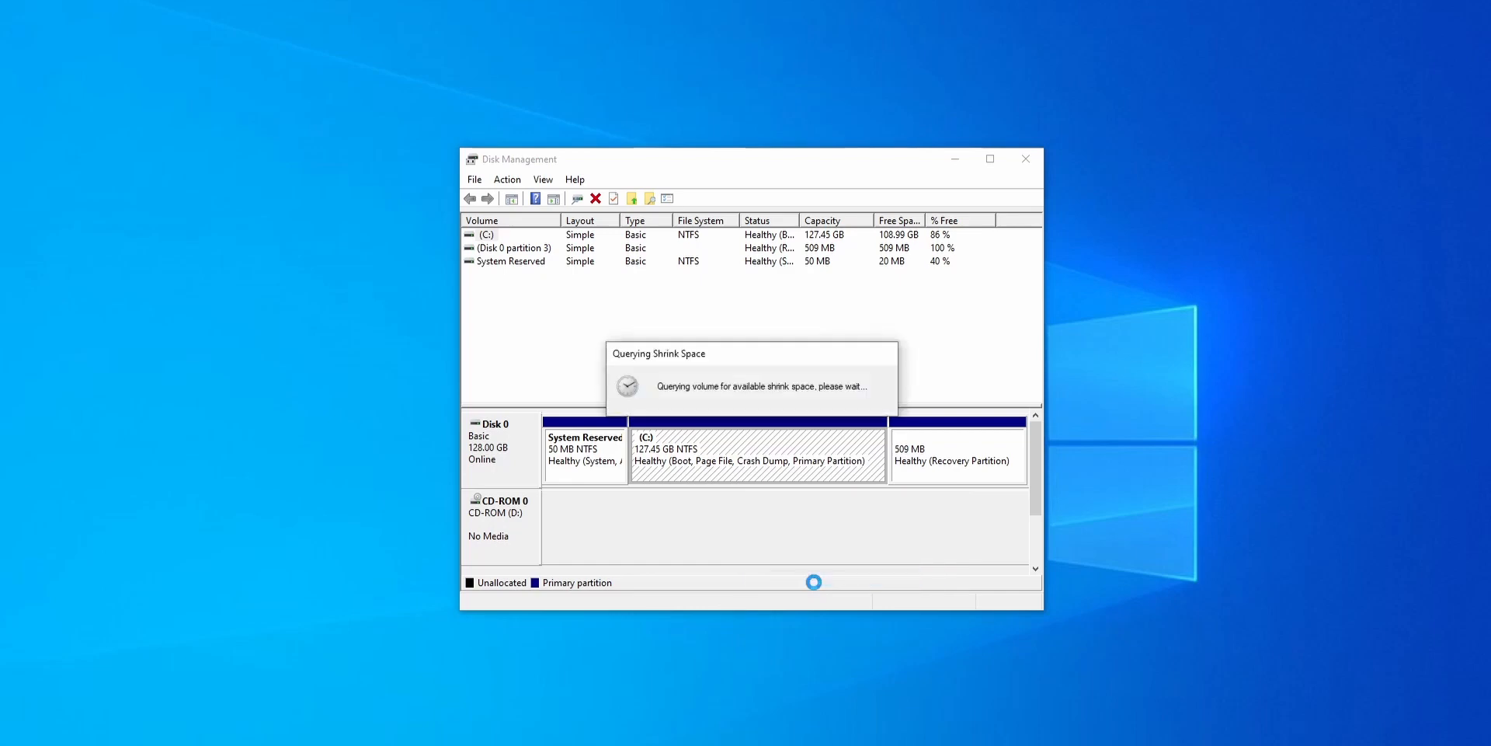
pyautogui.write('50000')
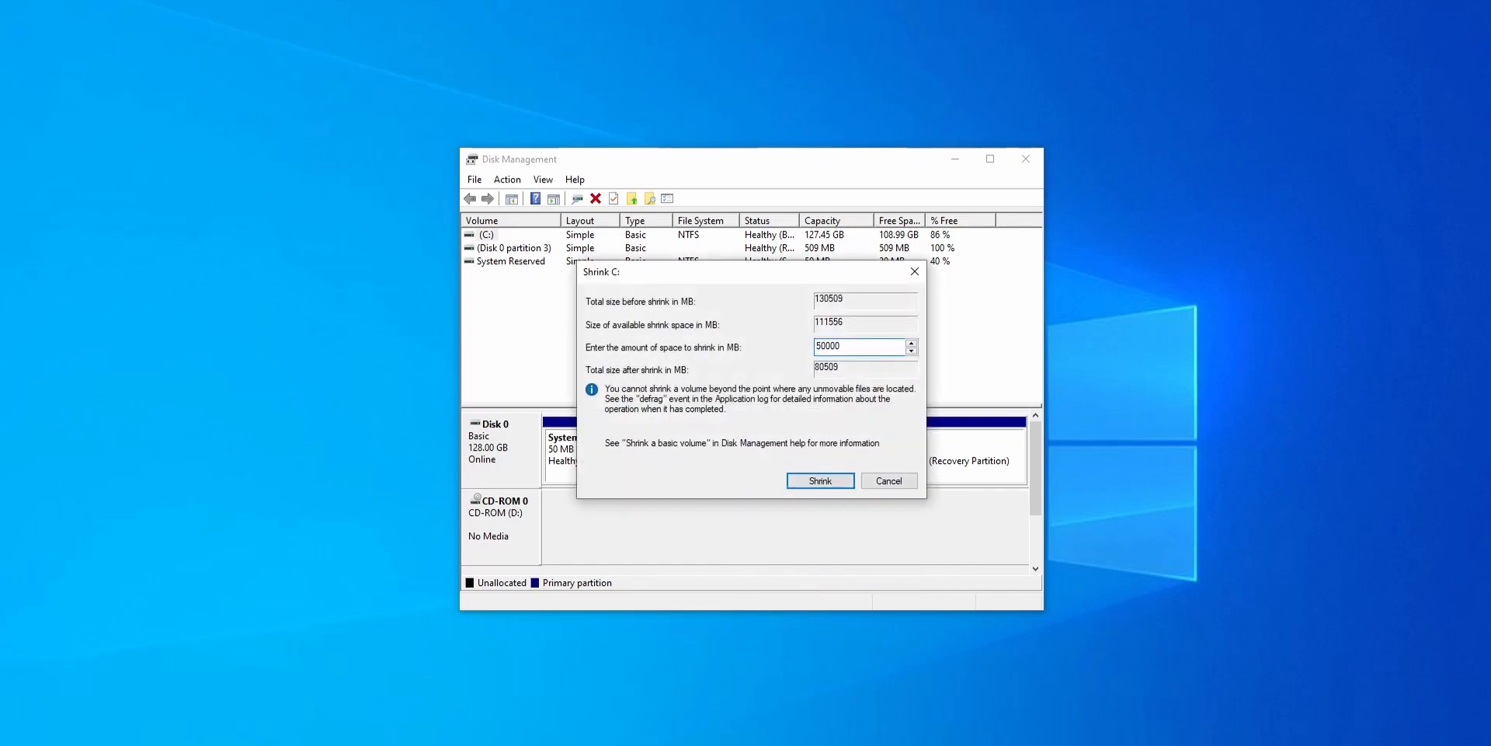
pyautogui.click(820, 481)
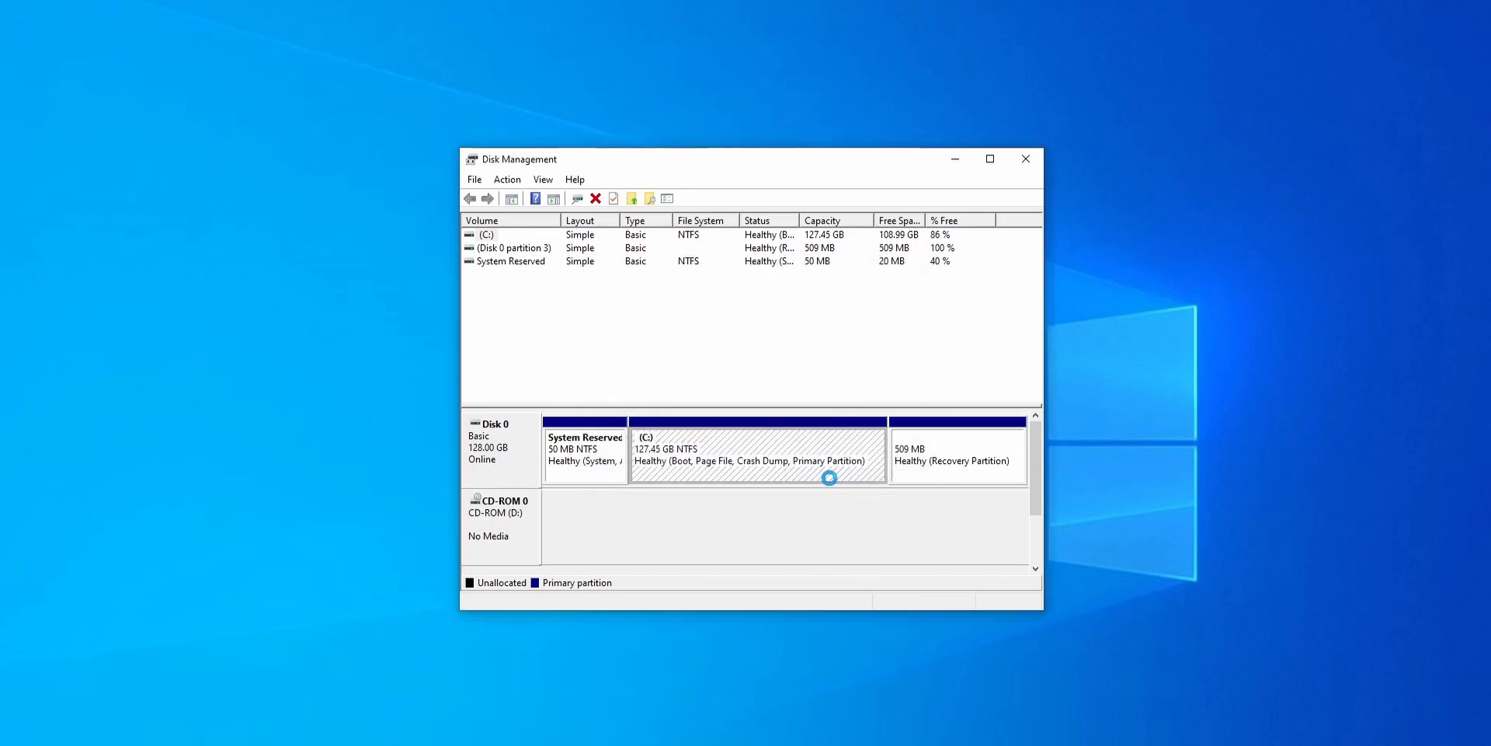
pyautogui.click(1027, 160)
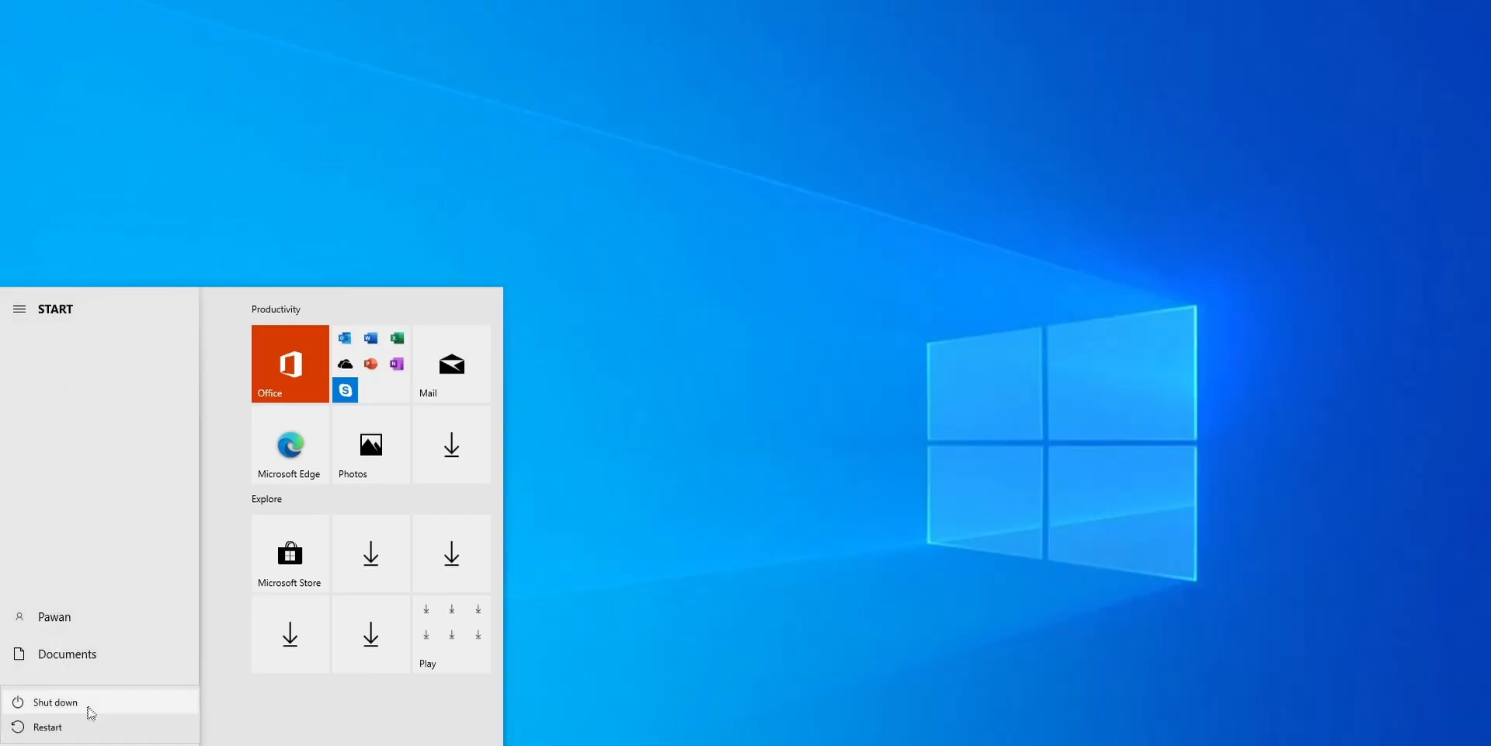
# Step: Restart the computer and boot into the Ubuntu installer
pyautogui.click(77, 728)
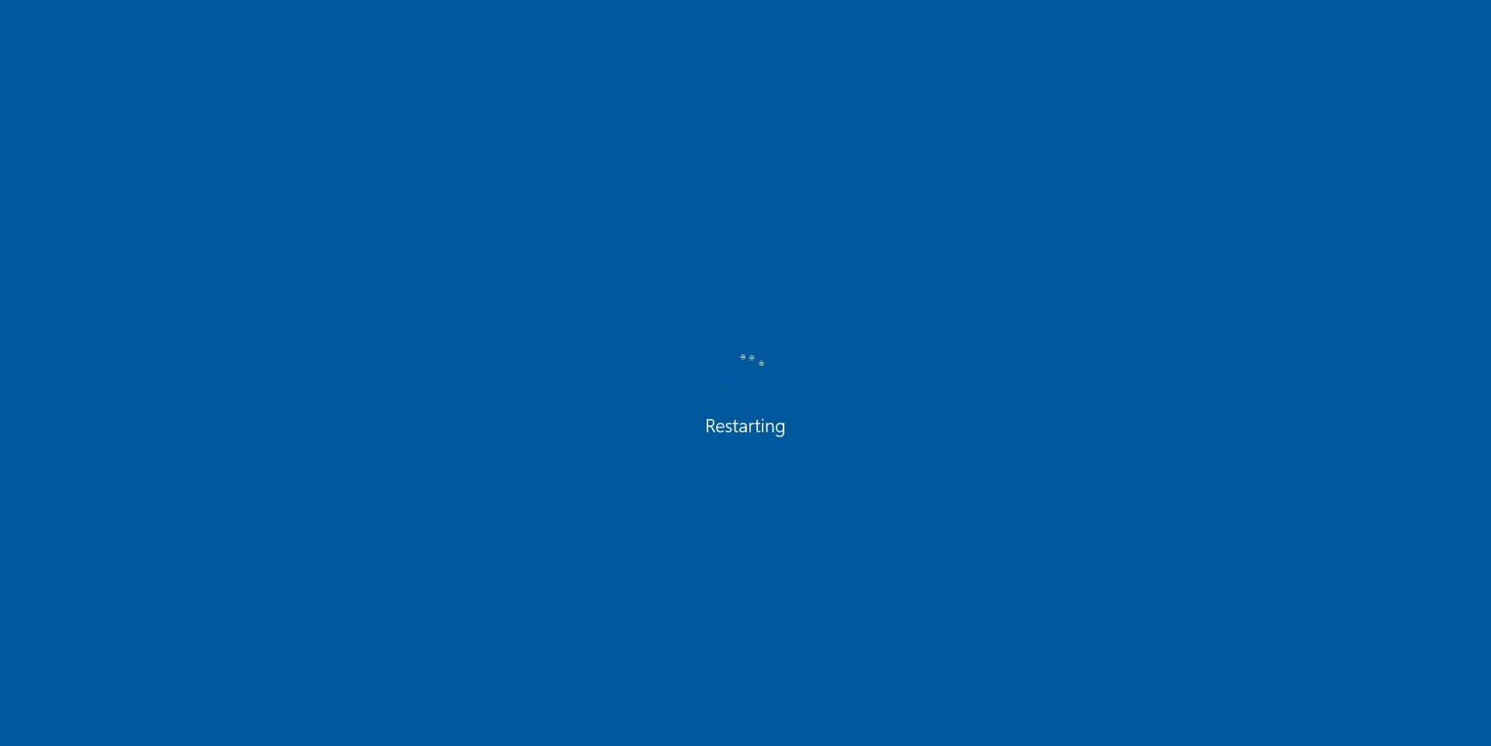
pyautogui.press('Down')
pyautogui.press('Down')
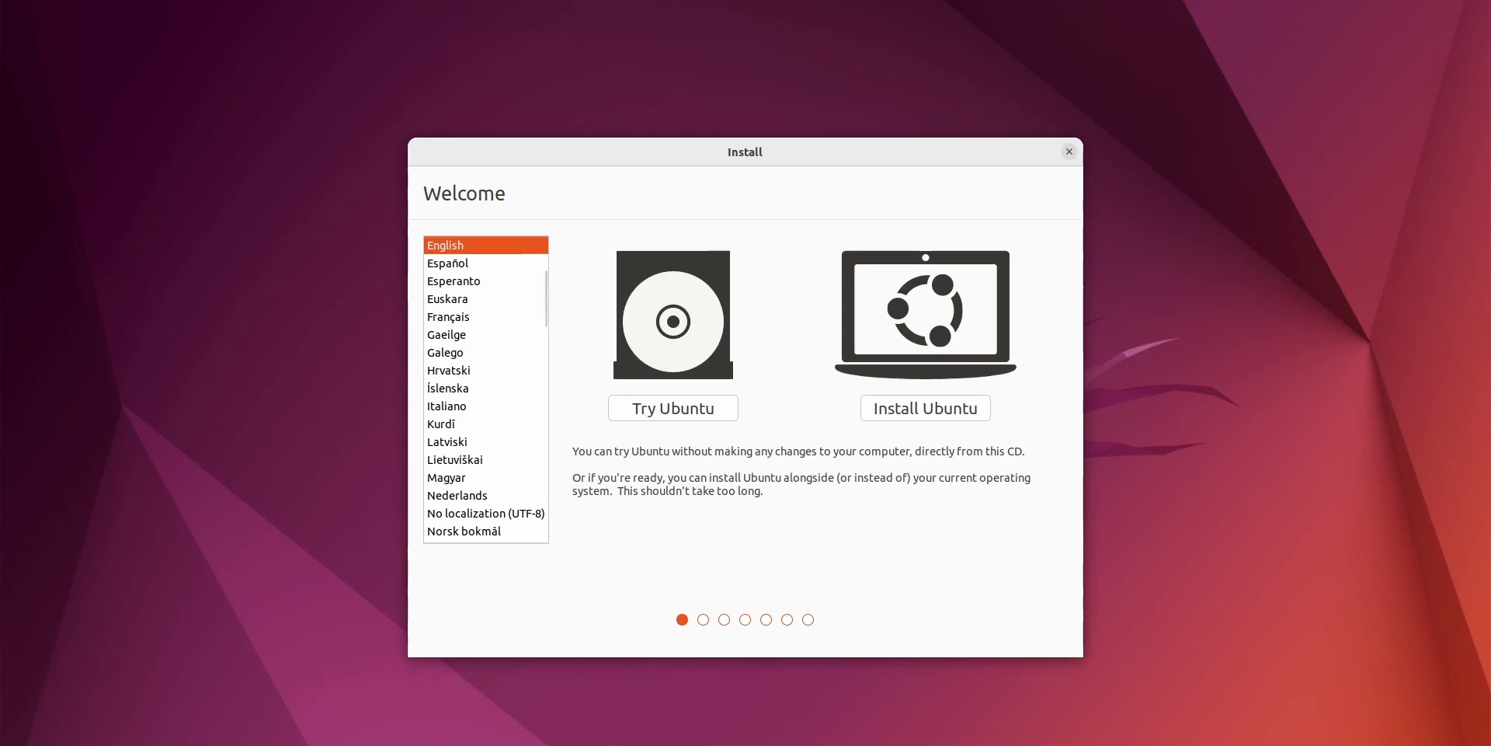
# Step: Begin installing Ubuntu in English and accept the English (US) keyboard layout
pyautogui.click(944, 413)
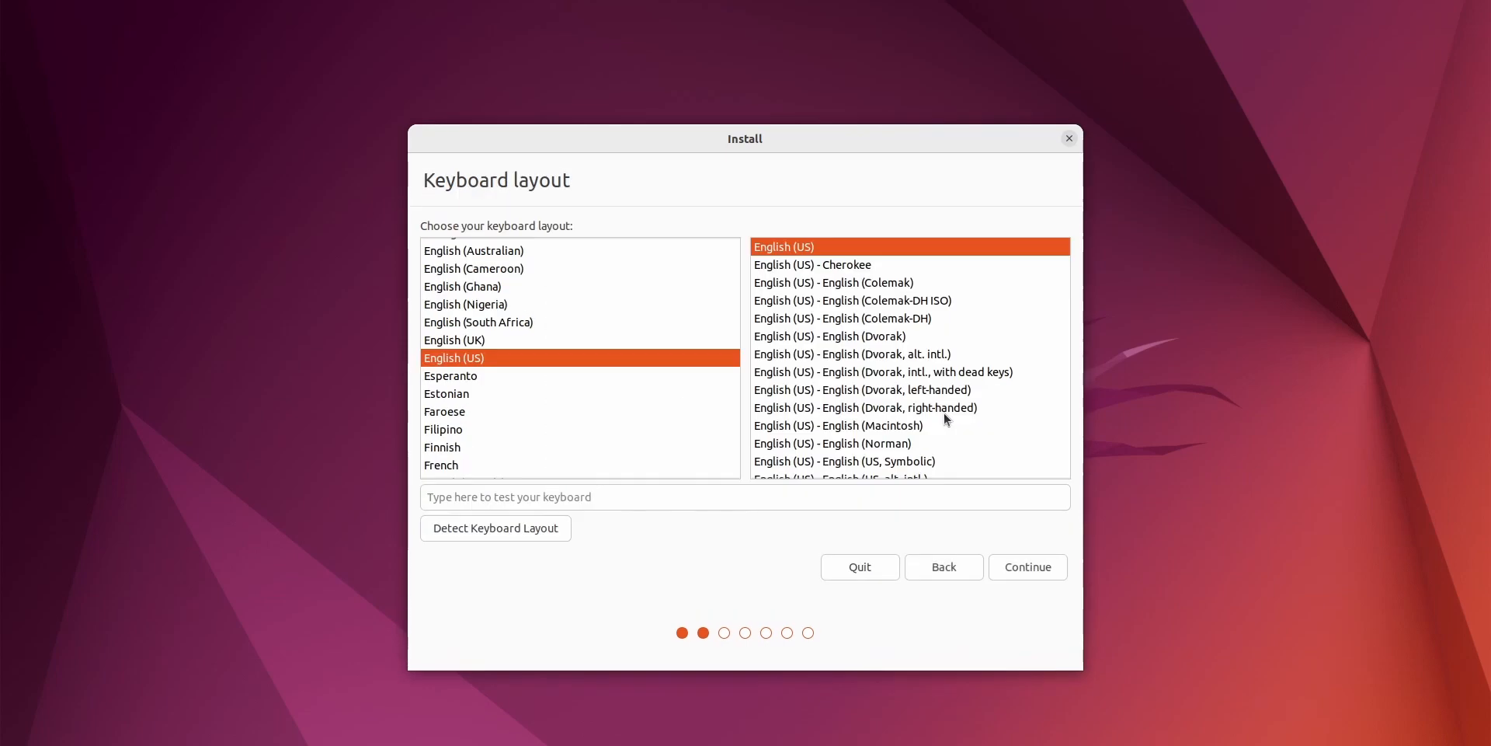
pyautogui.click(1041, 568)
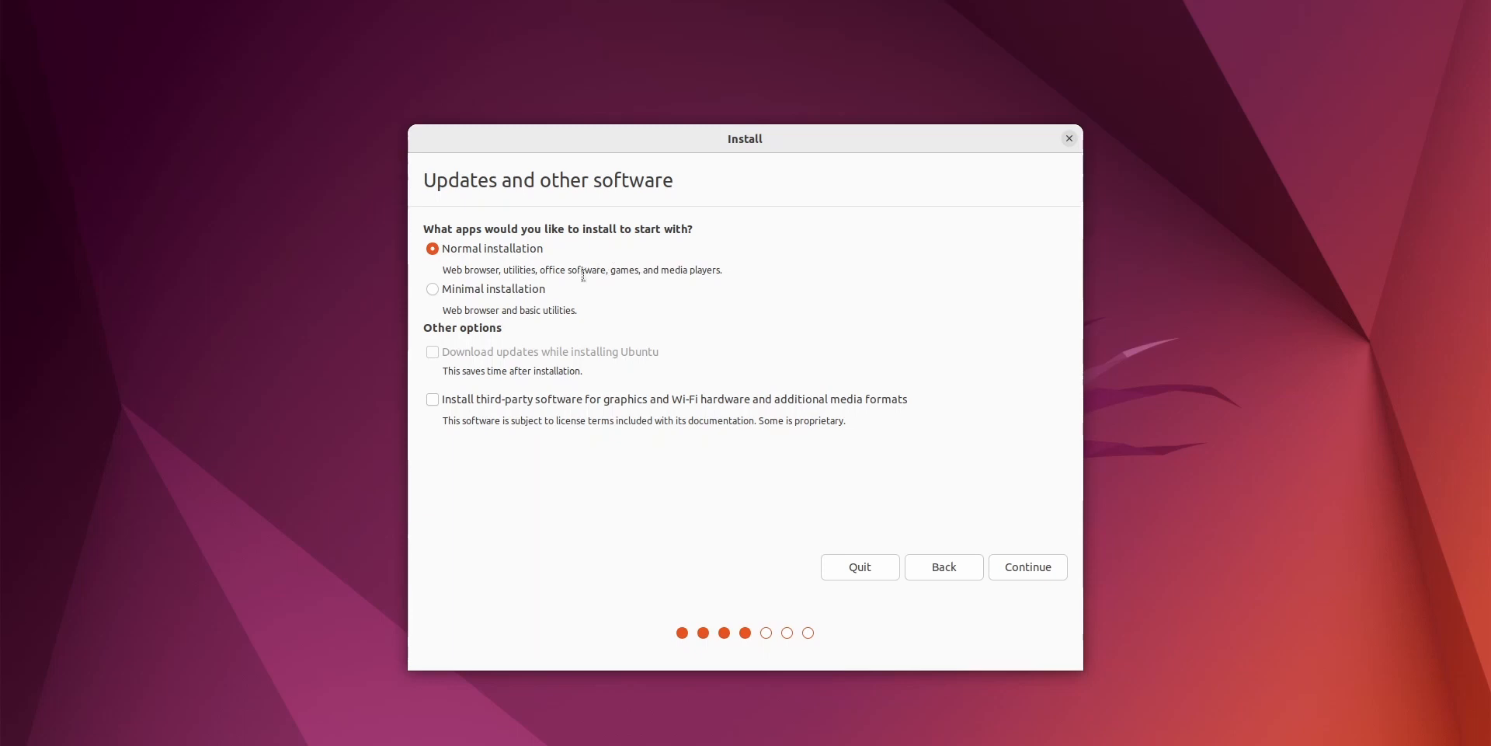
# Step: Choose the minimal installation and include third-party software for graphics, Wi-Fi hardware and media formats
pyautogui.click(508, 299)
pyautogui.click(488, 402)
pyautogui.click(1025, 566)
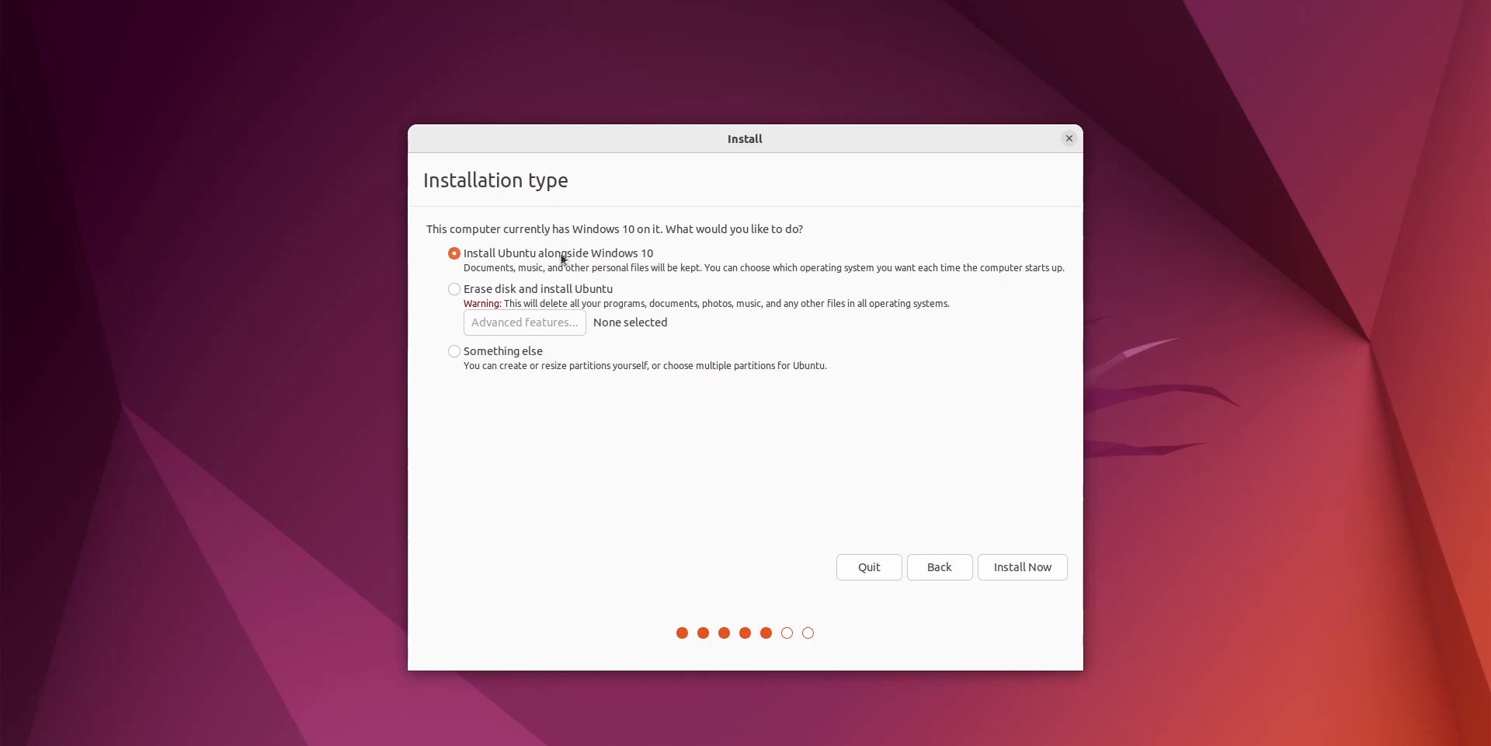
# Step: Choose Something else as the installation type and continue to manual partitioning
pyautogui.click(489, 351)
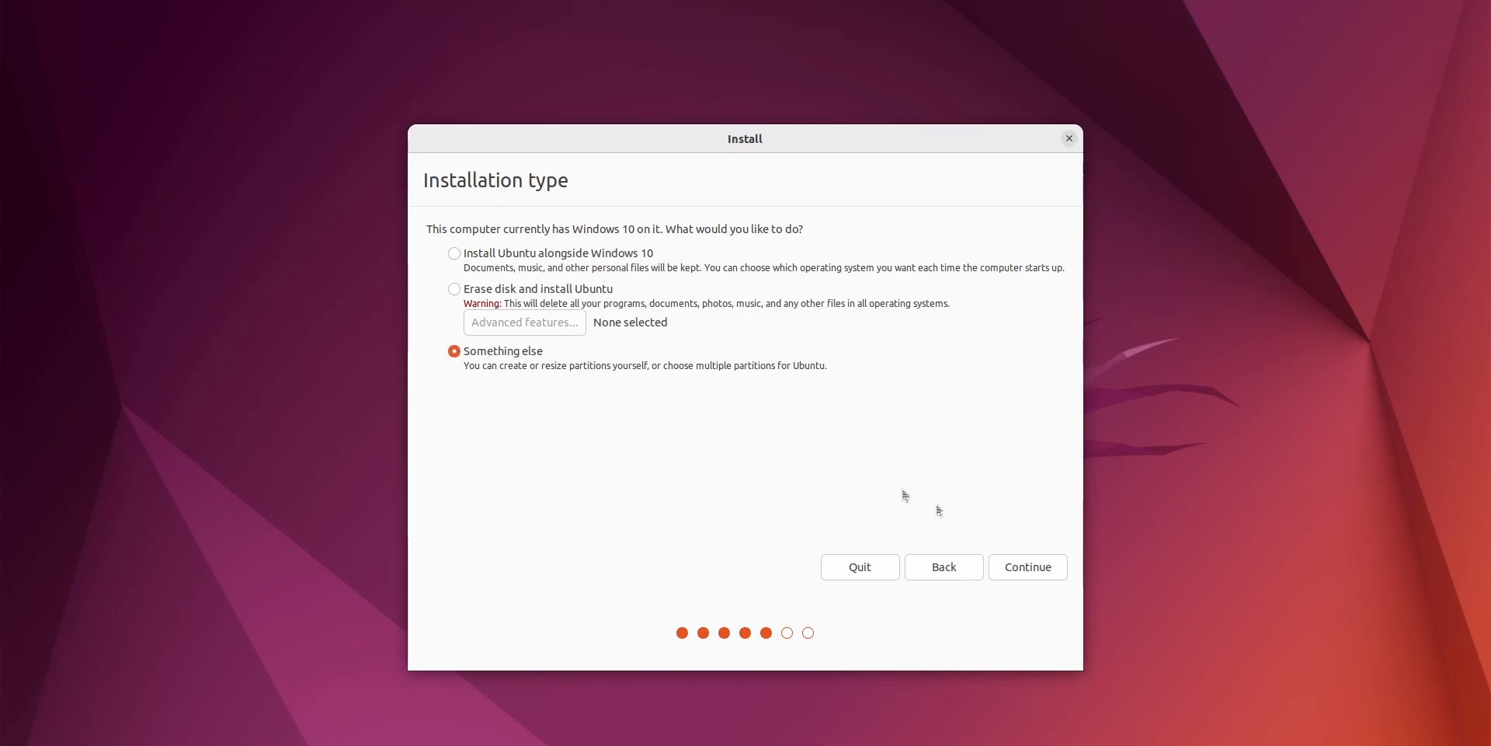
pyautogui.click(1052, 575)
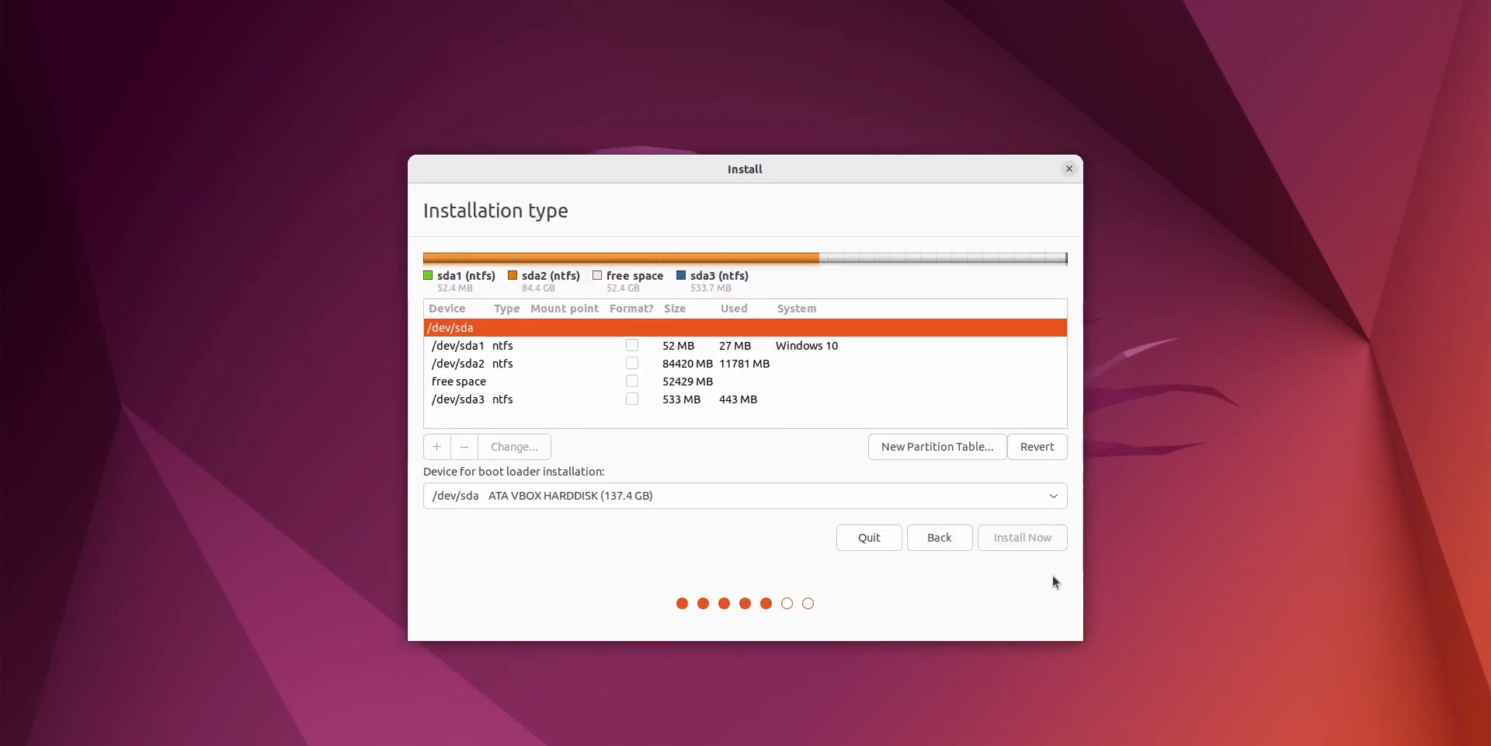
# Step: Create a 45000 MB primary Ext4 partition in the free space with the mount point /
pyautogui.click(670, 386)
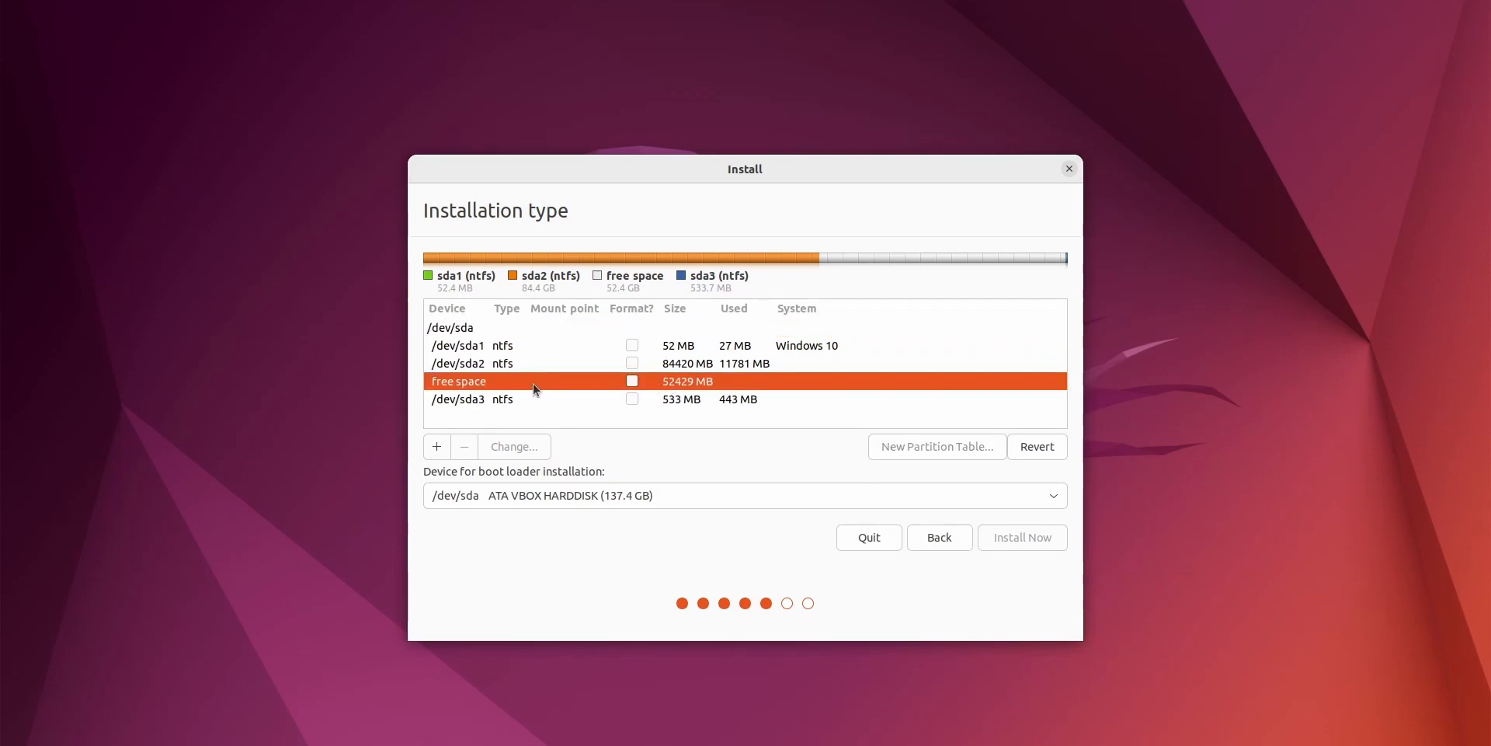
pyautogui.click(437, 448)
pyautogui.write('4500')
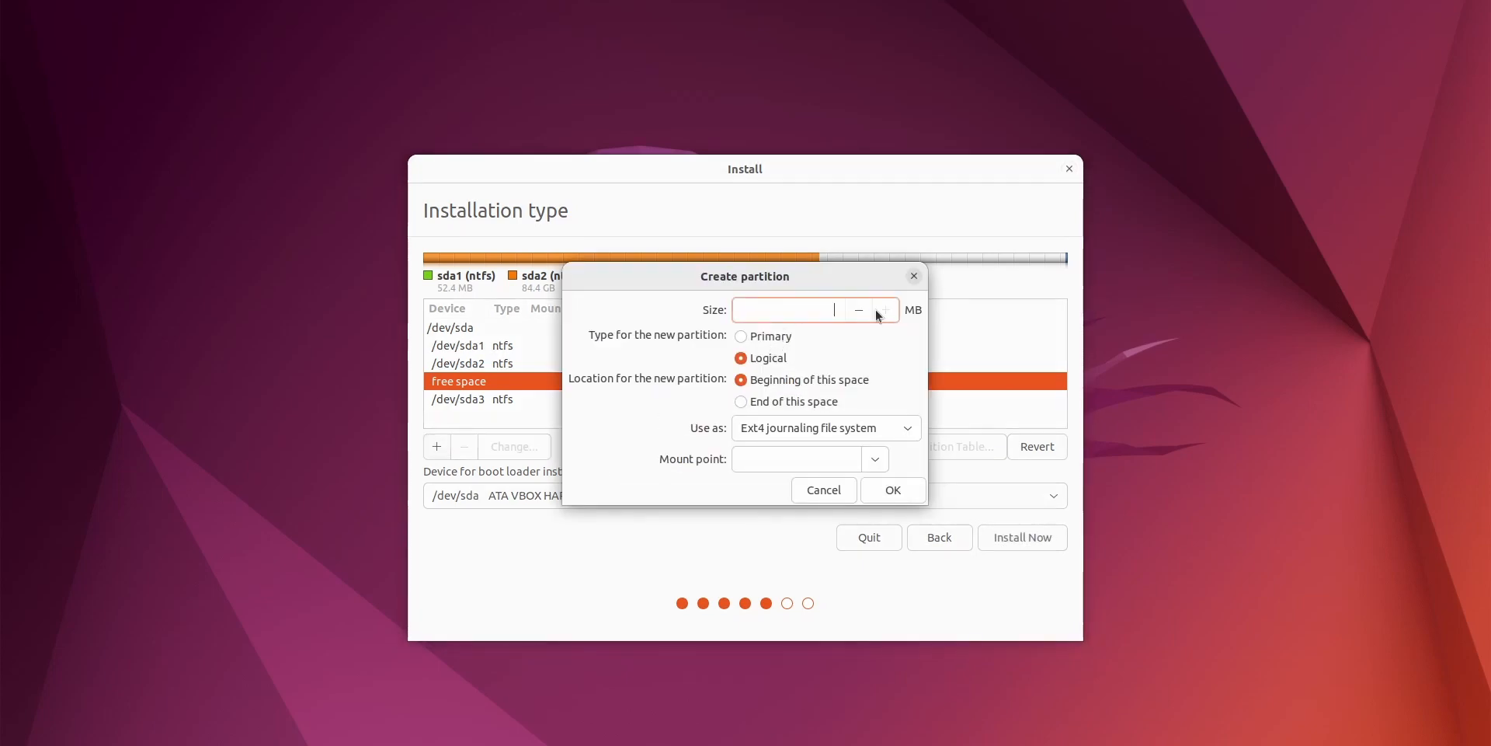
pyautogui.write('0')
pyautogui.click(781, 340)
pyautogui.click(800, 454)
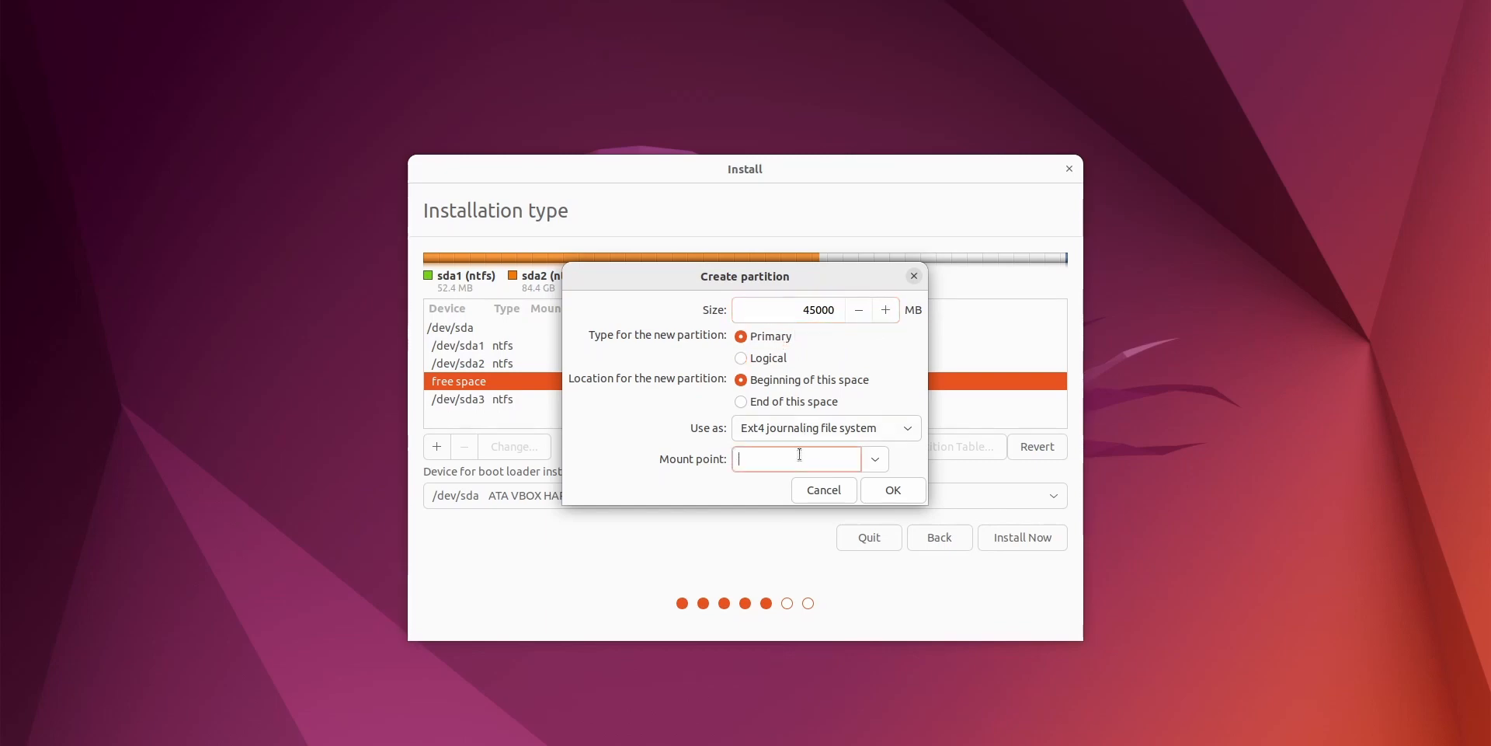
pyautogui.click(874, 466)
pyautogui.click(769, 491)
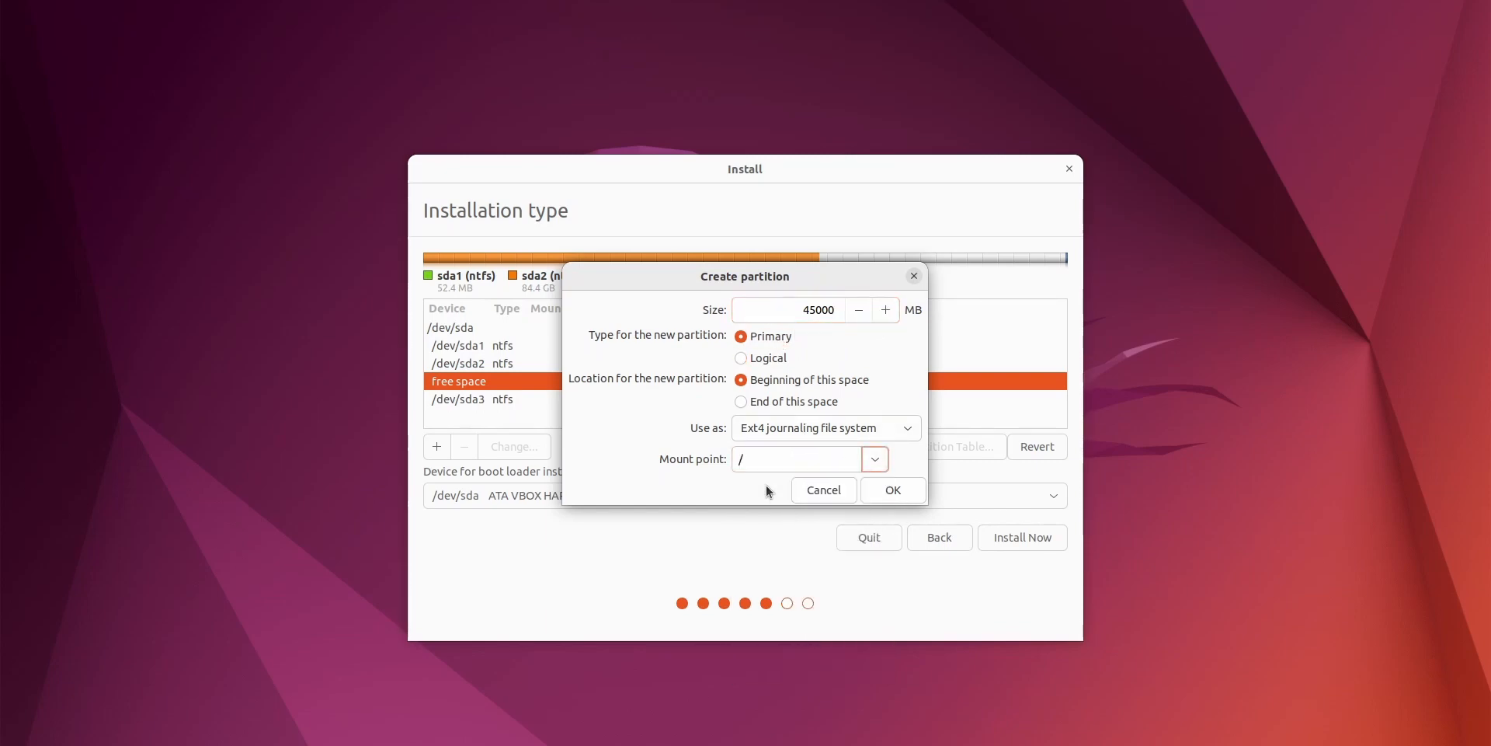
pyautogui.click(893, 497)
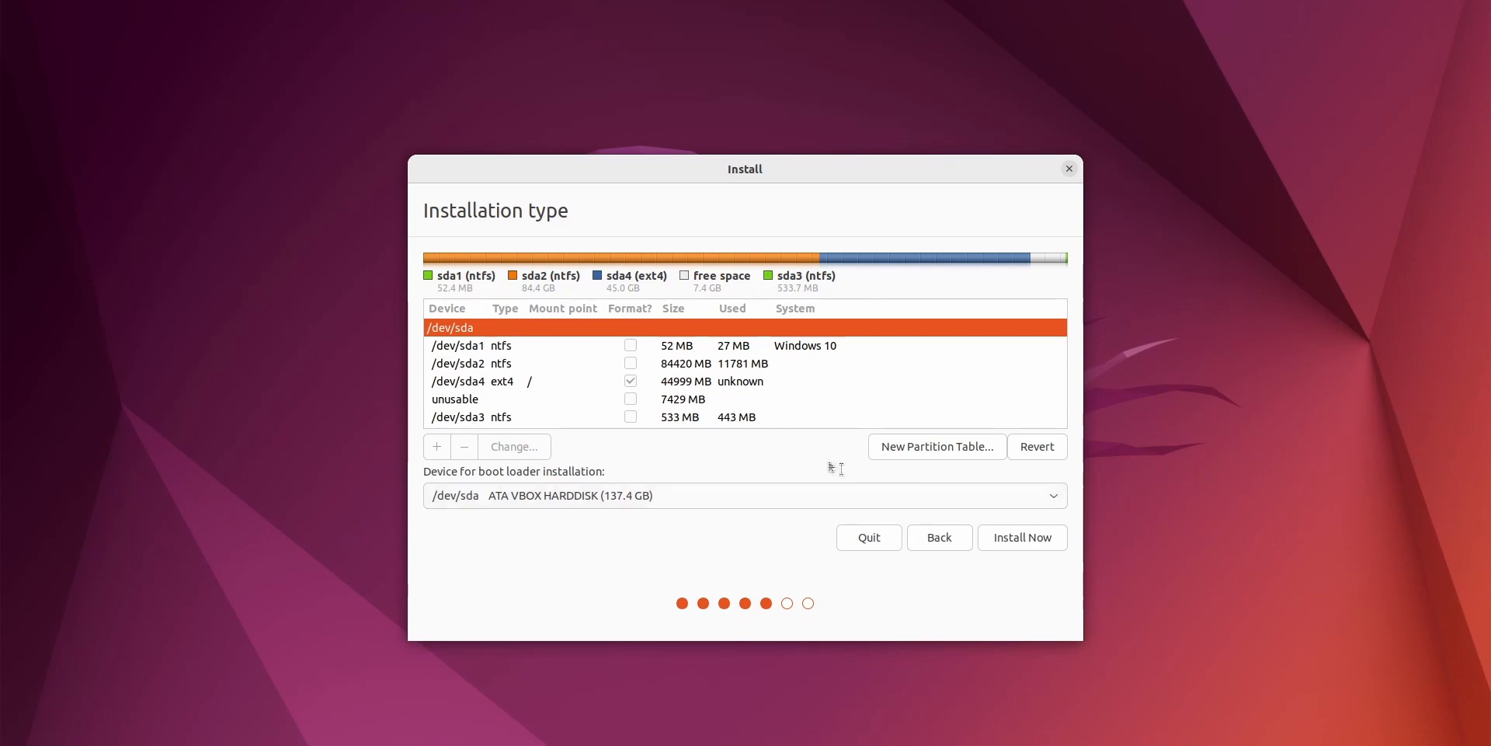
# Step: Revert the partition table changes to remove the new root partition
pyautogui.click(708, 399)
pyautogui.click(1038, 447)
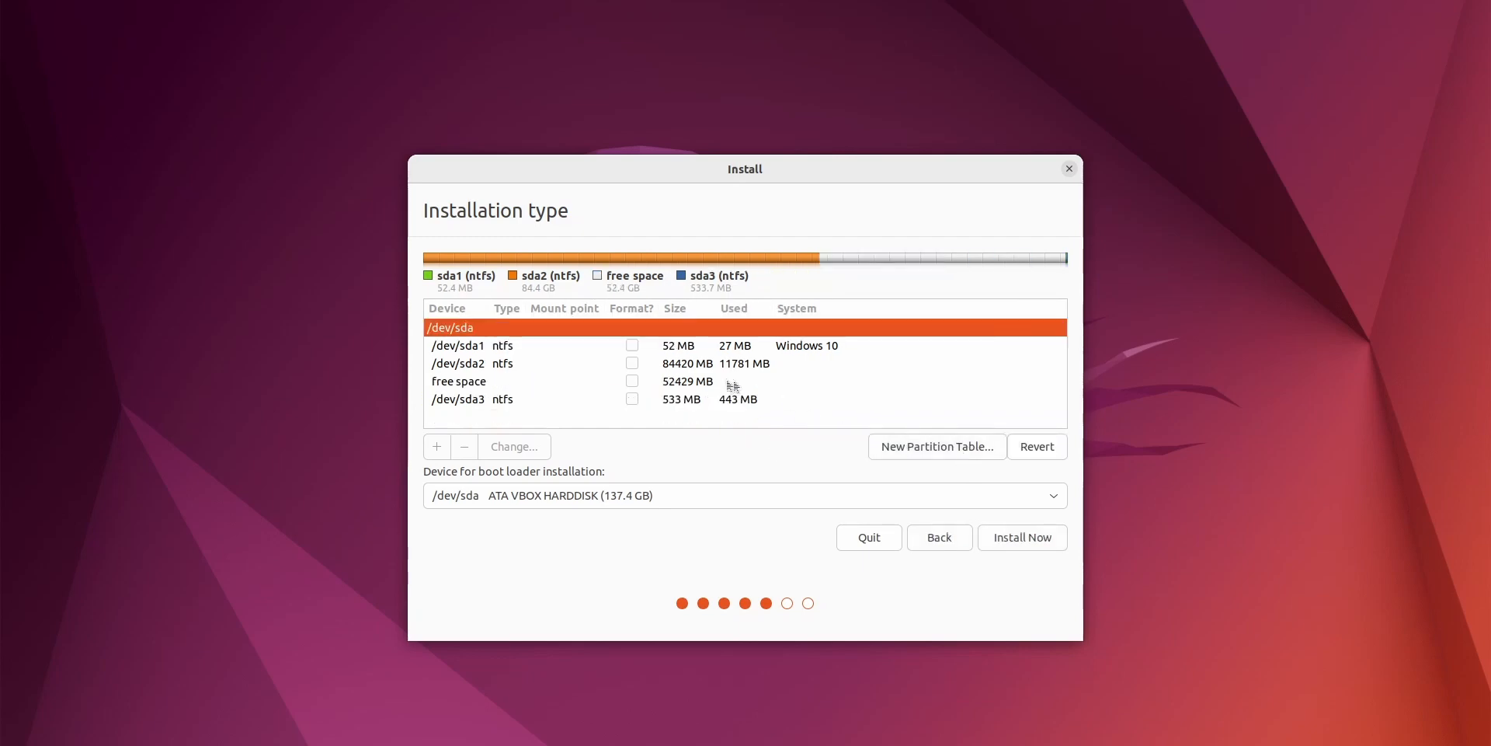
# Step: Create an 8000 MB logical swap area at the beginning of the free space
pyautogui.click(708, 383)
pyautogui.click(438, 450)
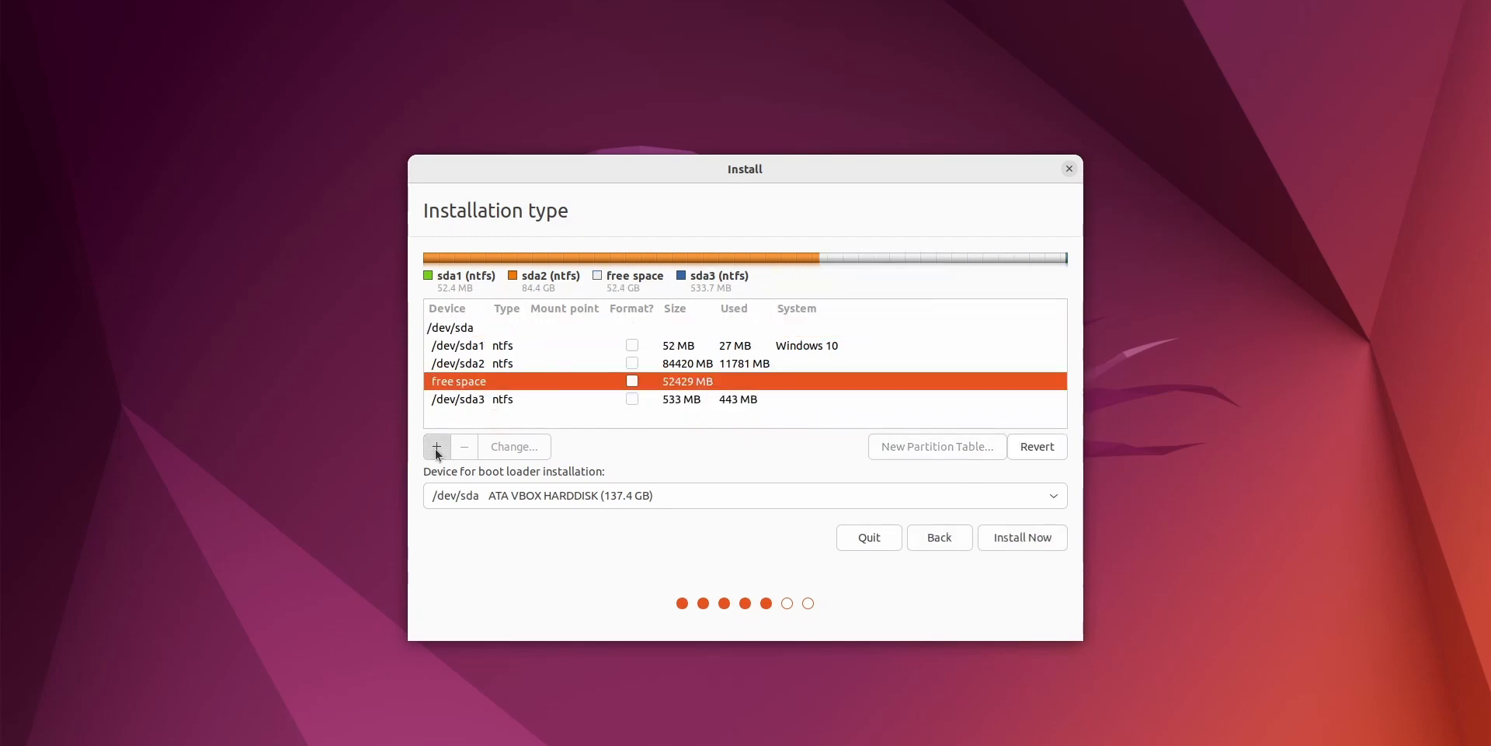
pyautogui.moveTo(801, 302); pyautogui.dragTo(849, 310)
pyautogui.write('8000')
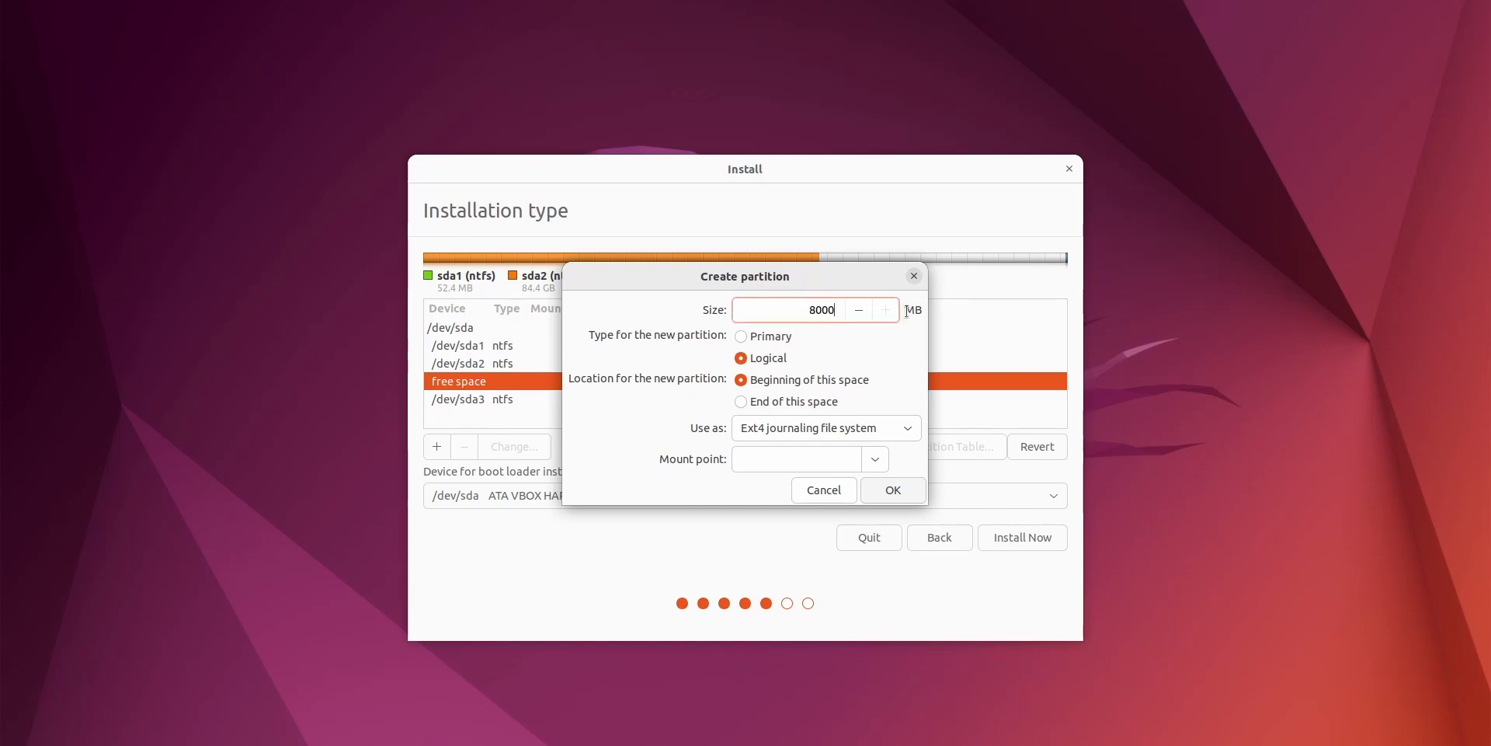
pyautogui.click(837, 430)
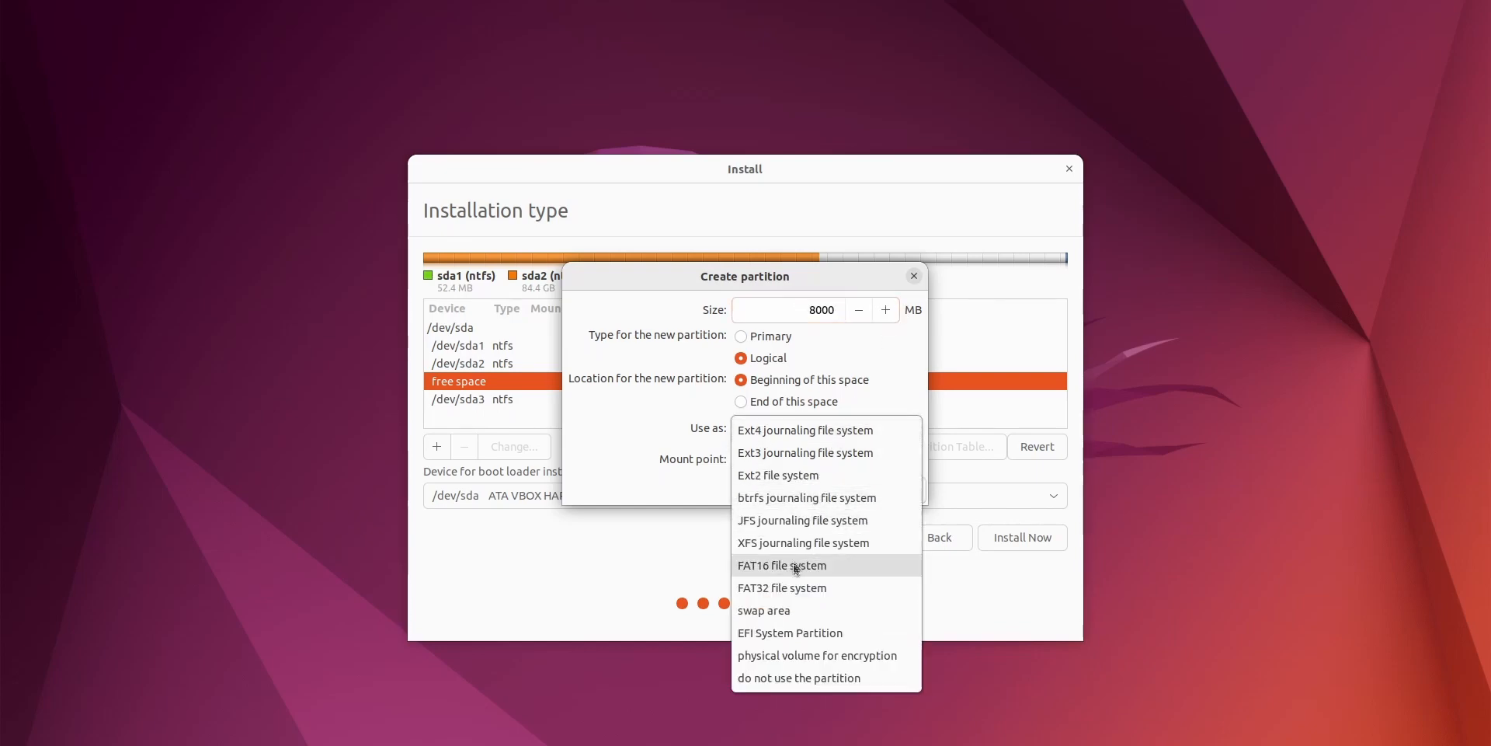
pyautogui.click(795, 612)
pyautogui.click(885, 465)
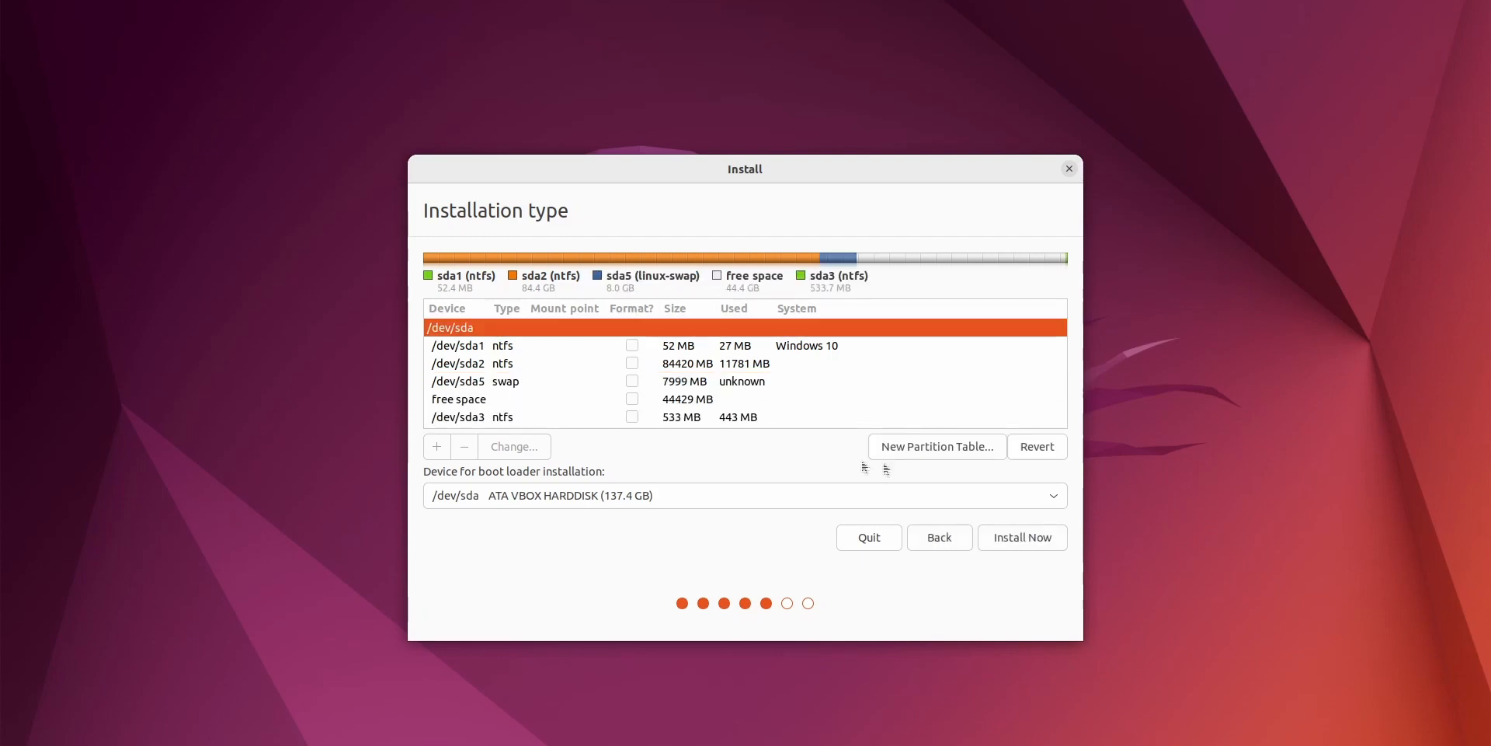
# Step: Create a primary Ext4 partition from all the remaining free space with the mount point /
pyautogui.click(698, 402)
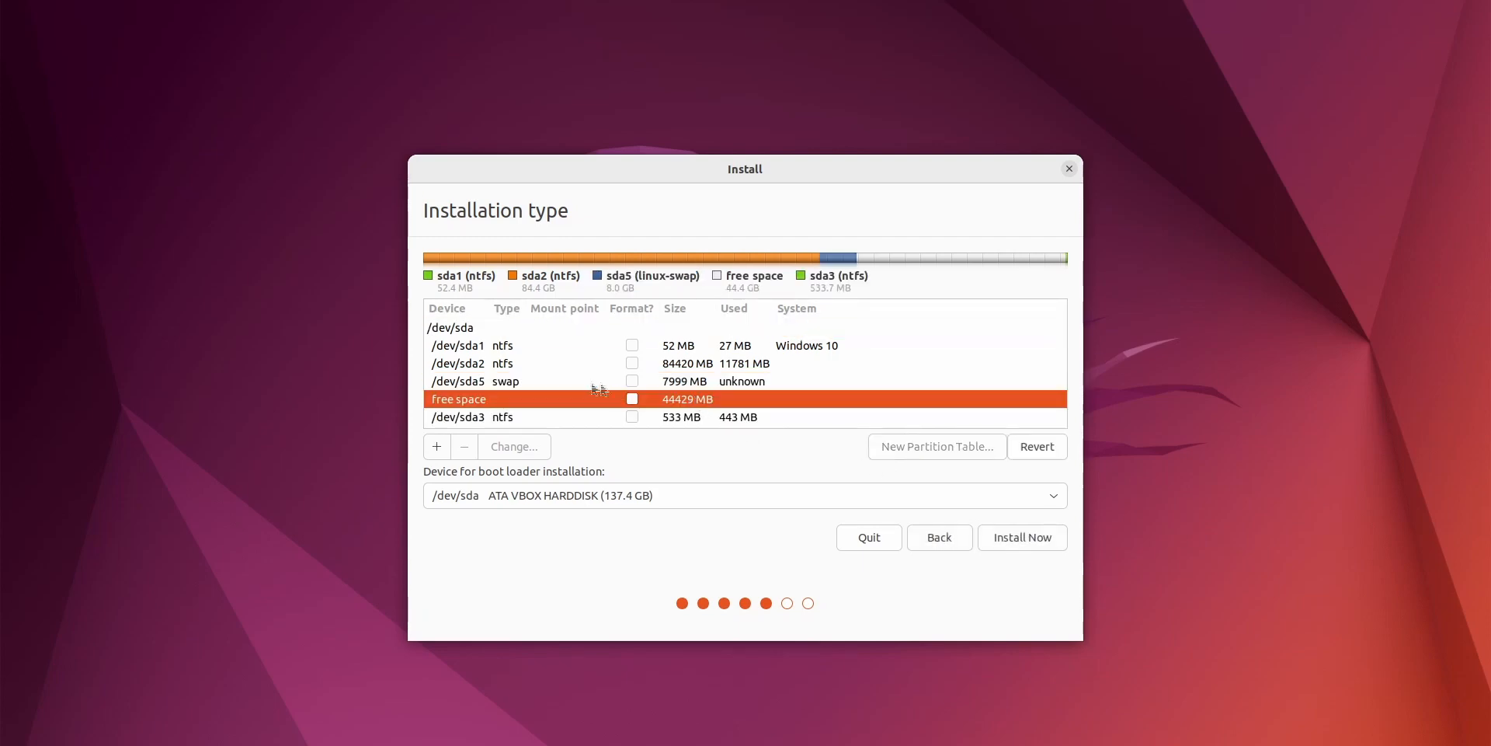
pyautogui.click(438, 448)
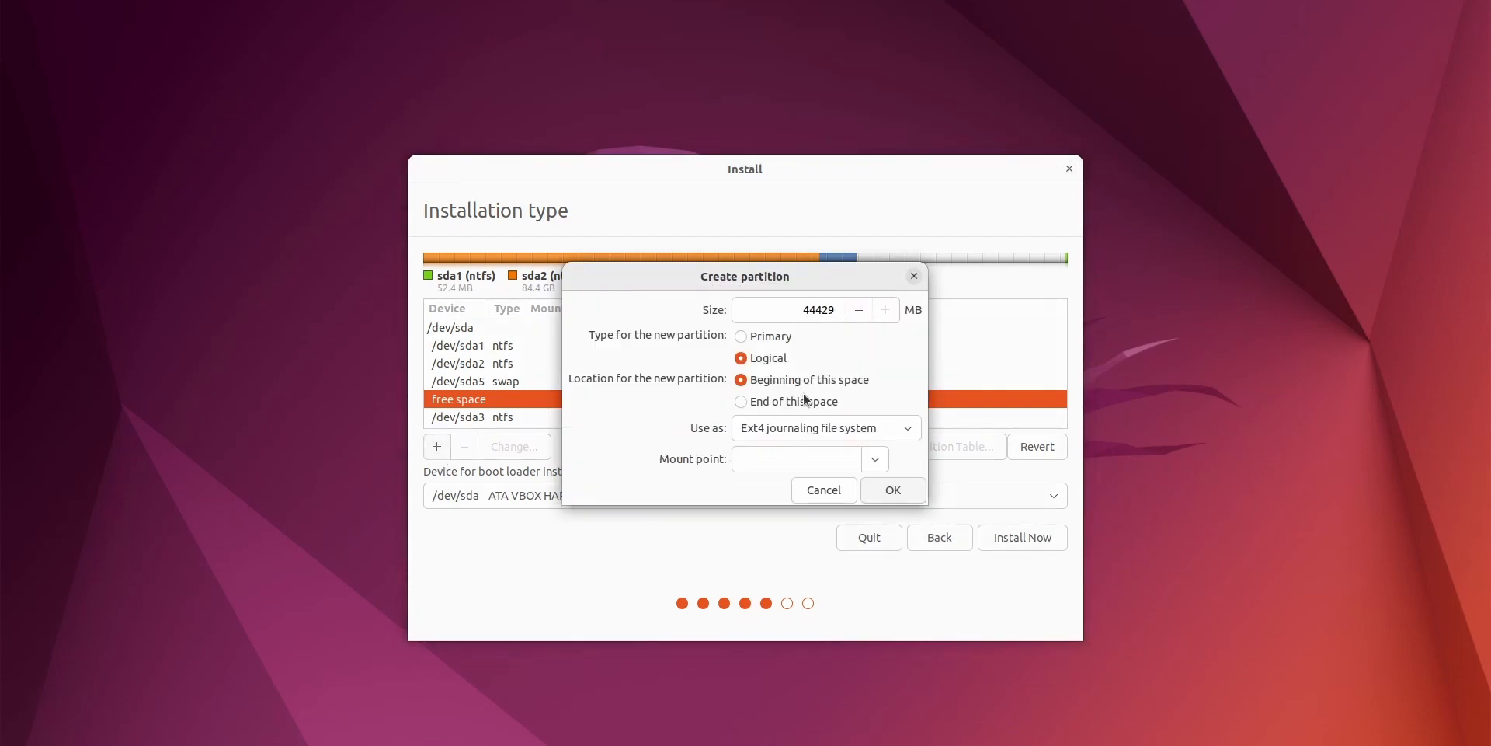
pyautogui.click(772, 340)
pyautogui.click(790, 462)
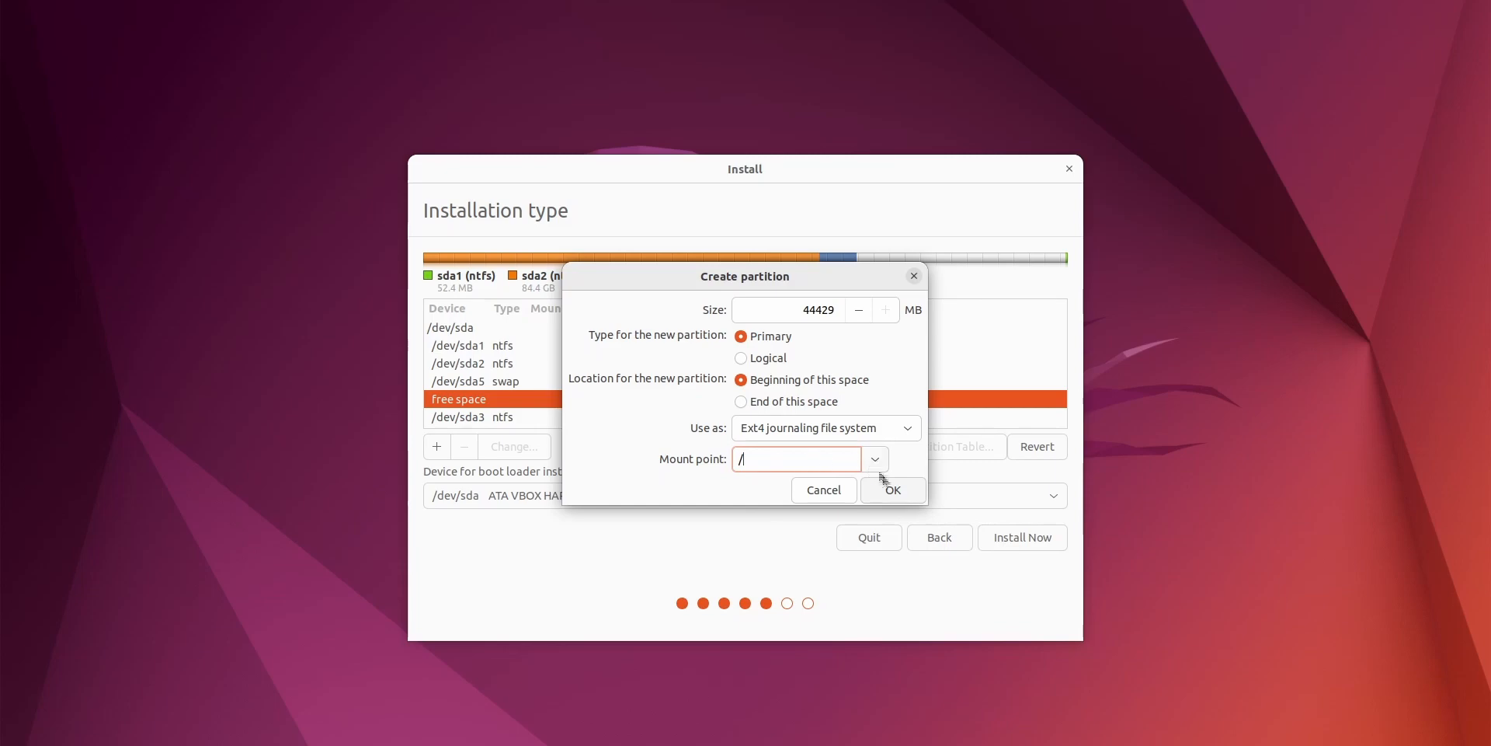
pyautogui.click(883, 495)
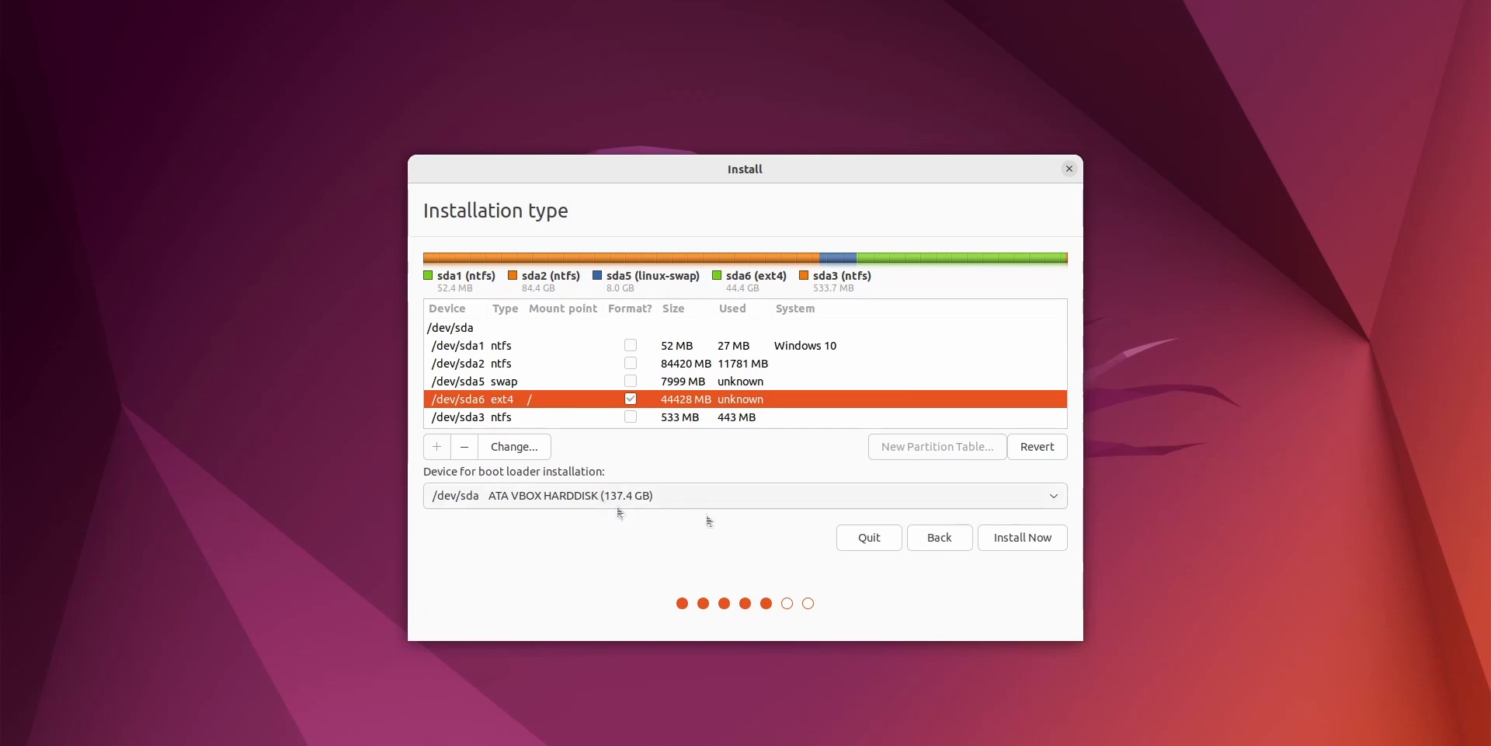
# Step: Try to start the installation with this partition layout, and return to the partitioning when asked about the missing EFI System Partition
pyautogui.click(1016, 539)
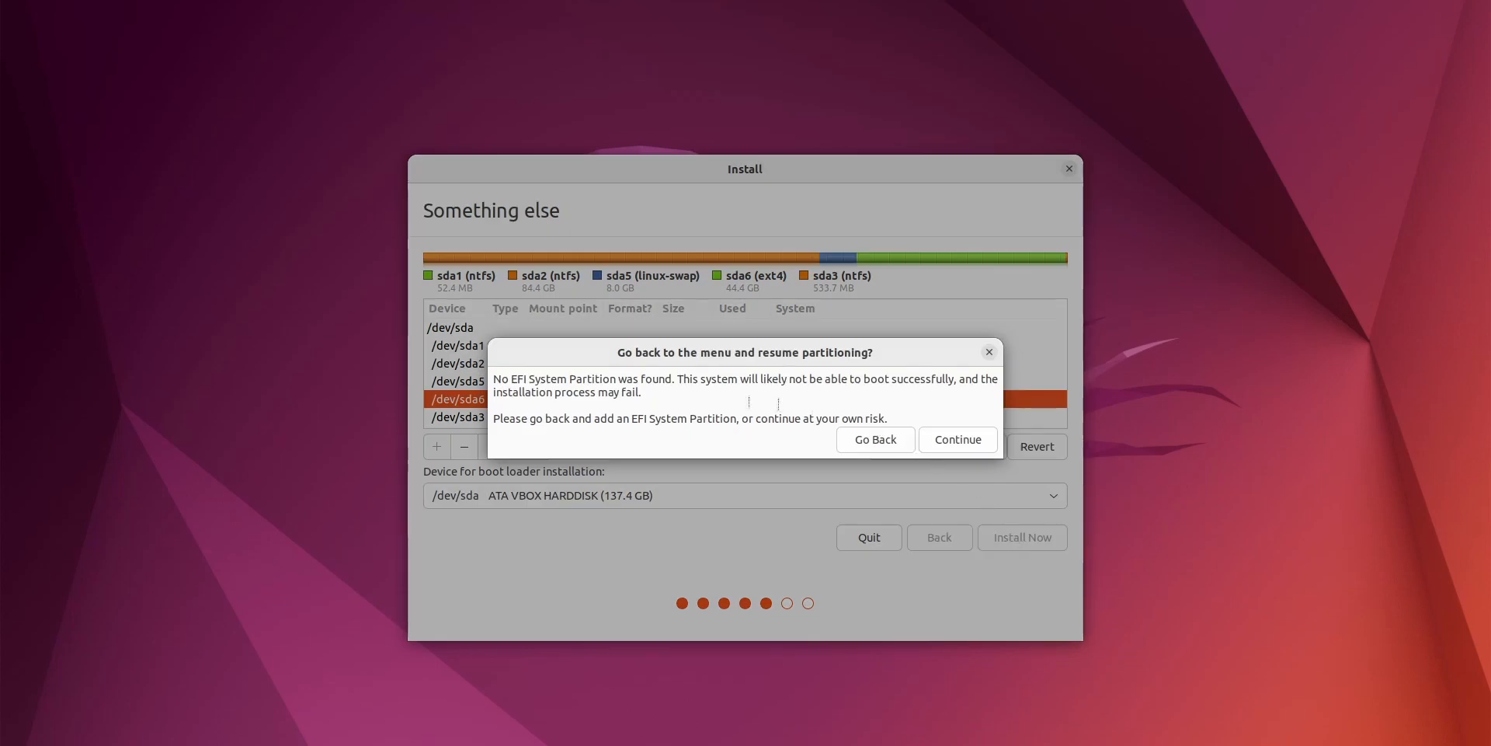
pyautogui.moveTo(494, 379); pyautogui.dragTo(692, 379)
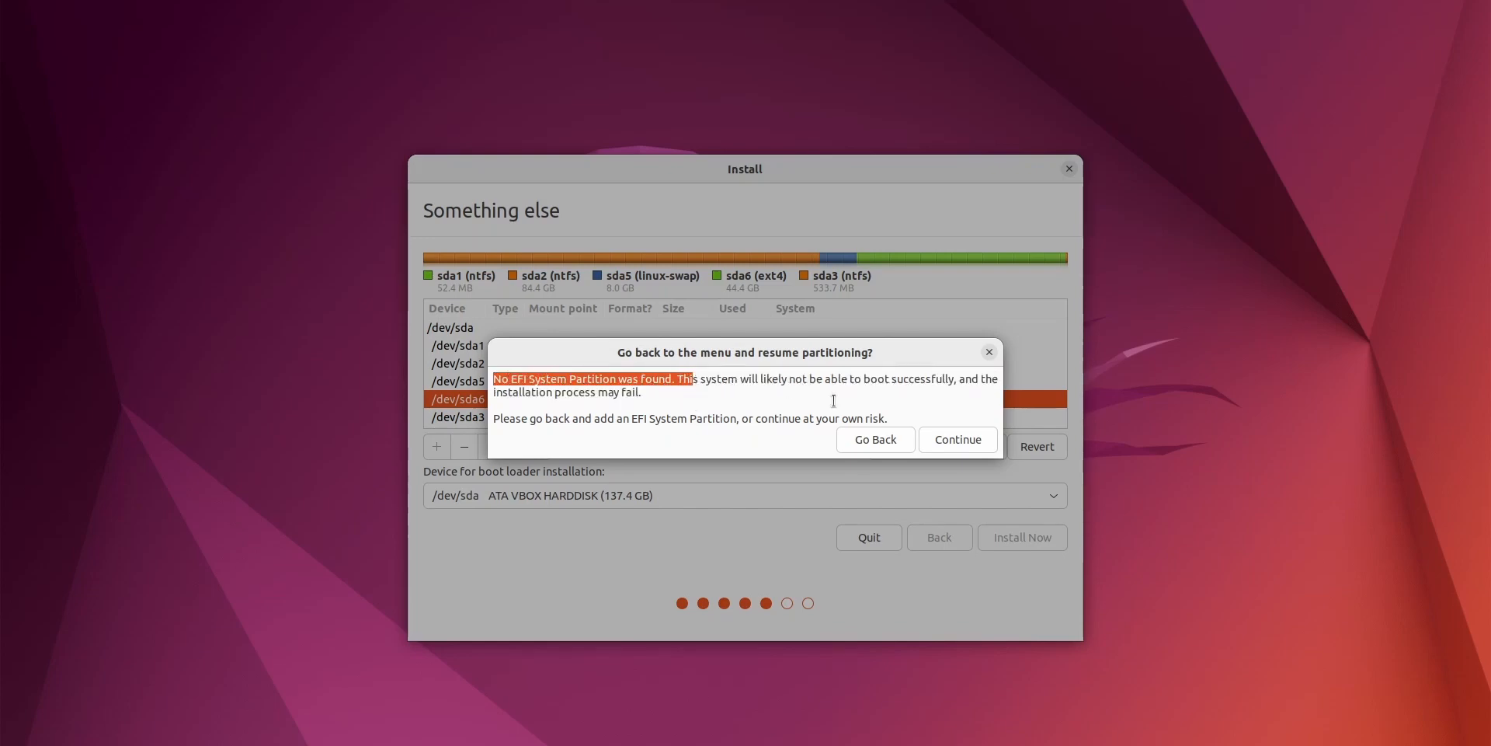
pyautogui.click(900, 440)
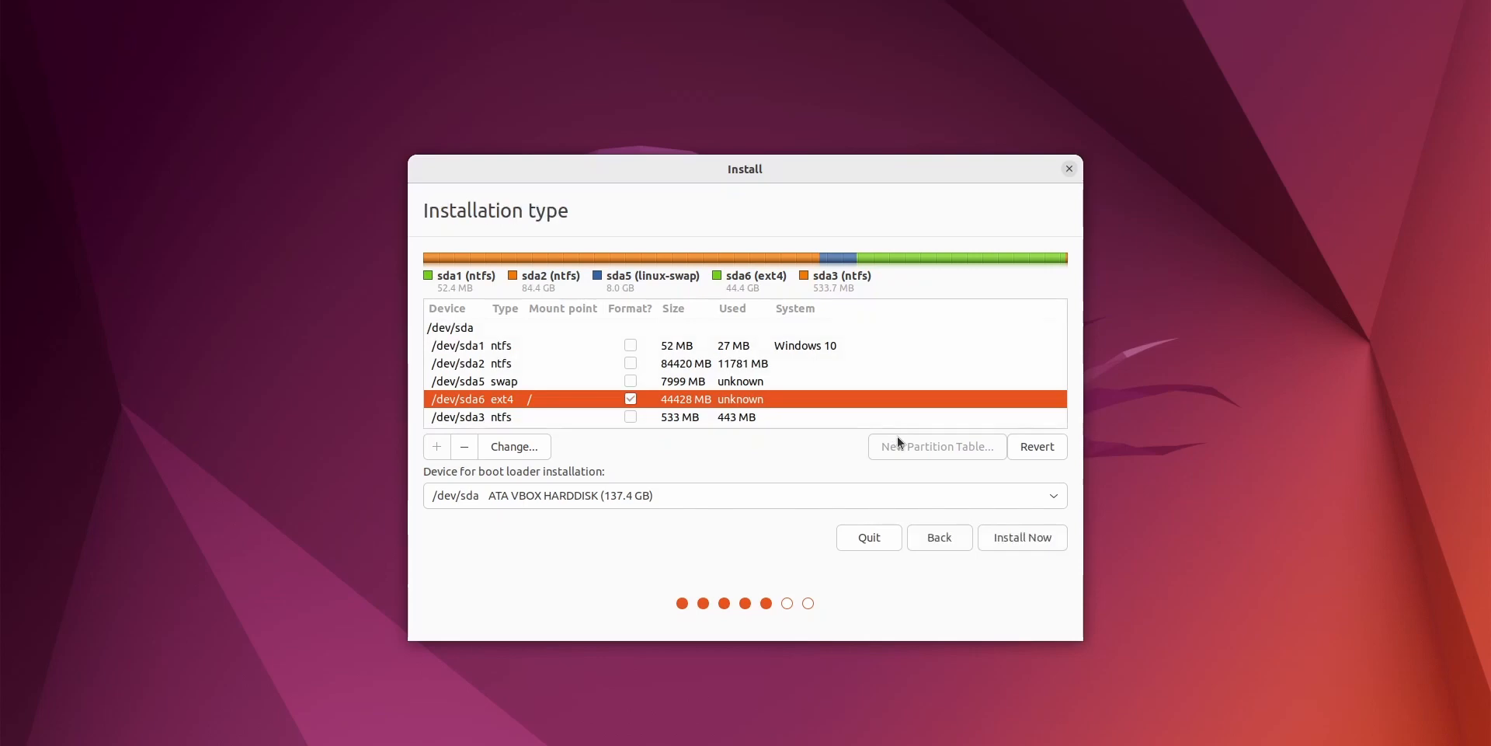
# Step: Delete the new Ext4 root partition to free its space
pyautogui.rightClick(561, 399)
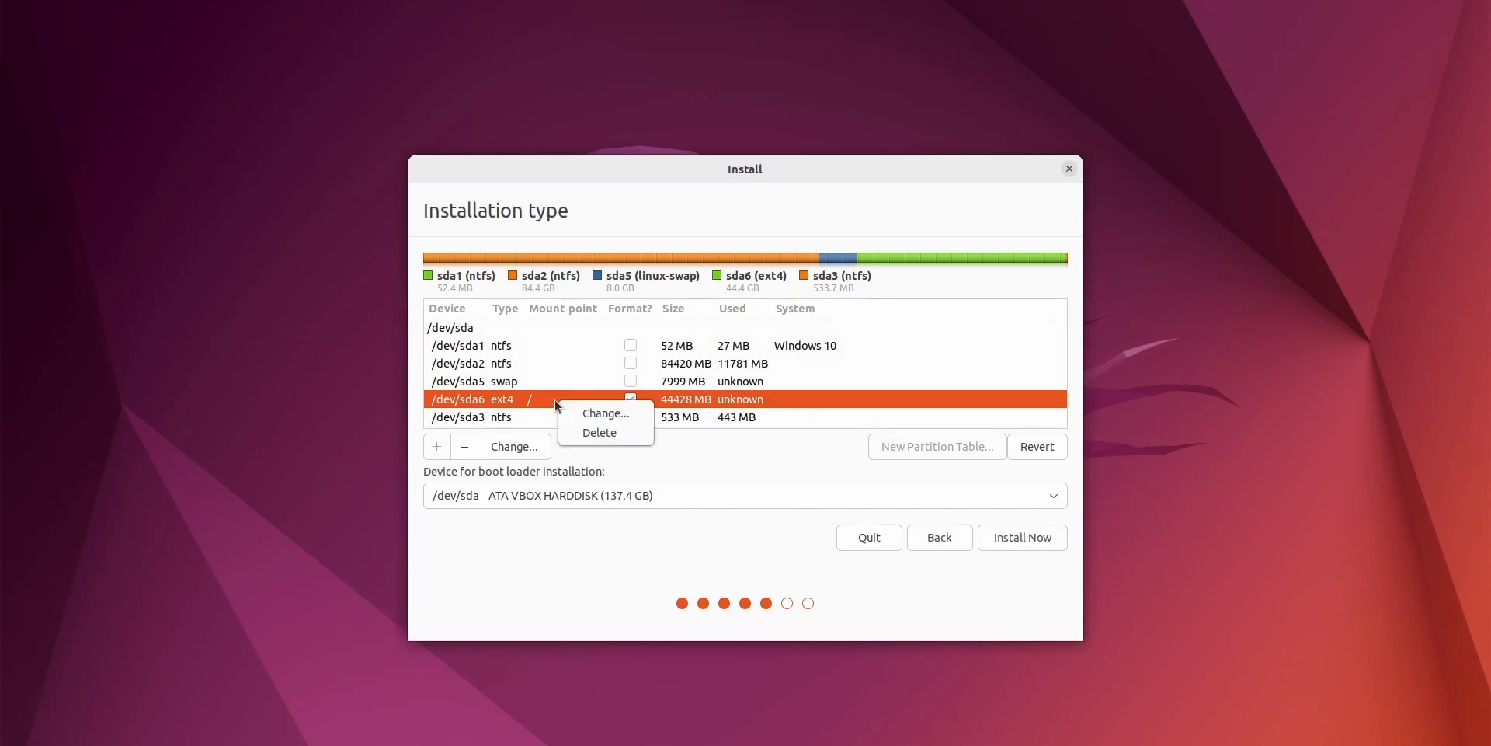
pyautogui.click(600, 433)
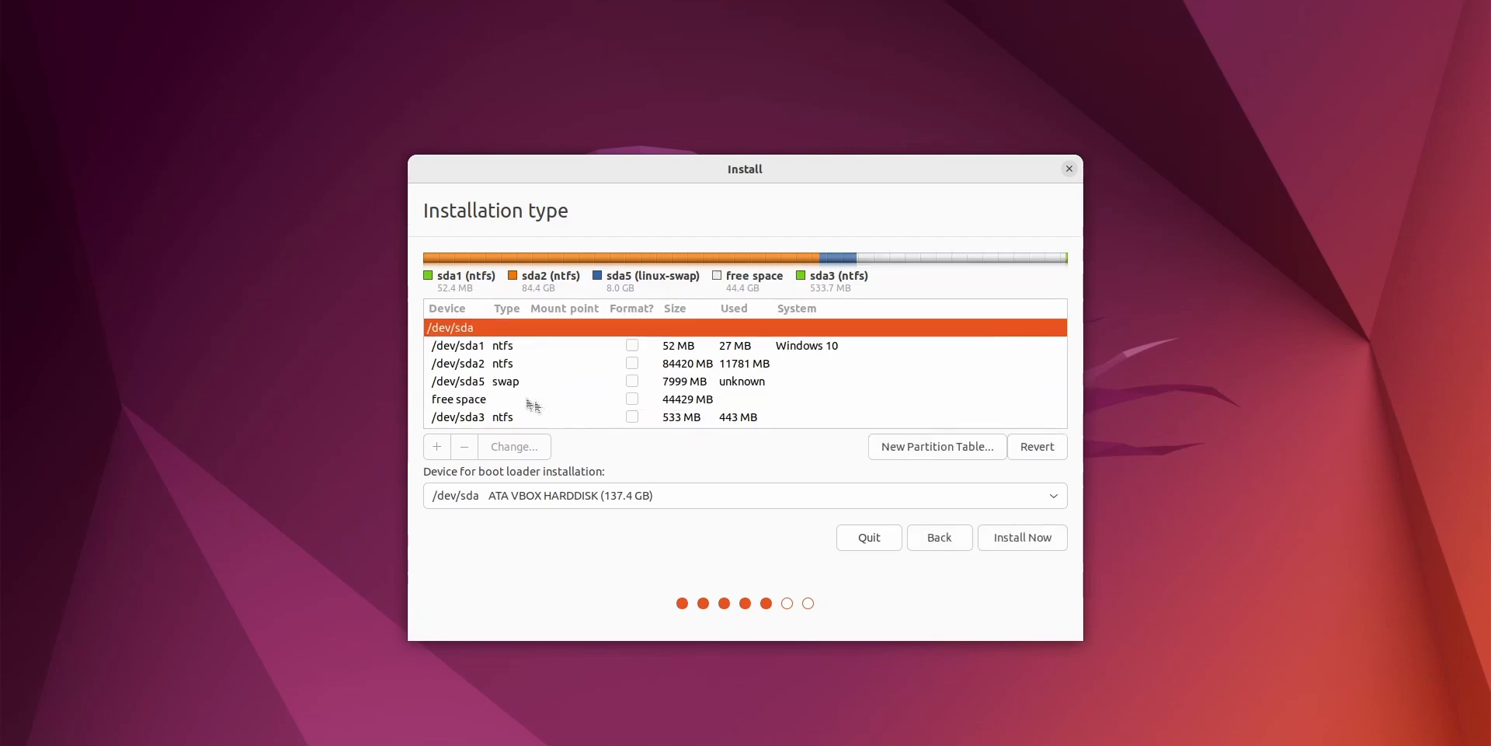
# Step: Create a 500 MB primary EFI System Partition at the beginning of the free space
pyautogui.click(520, 399)
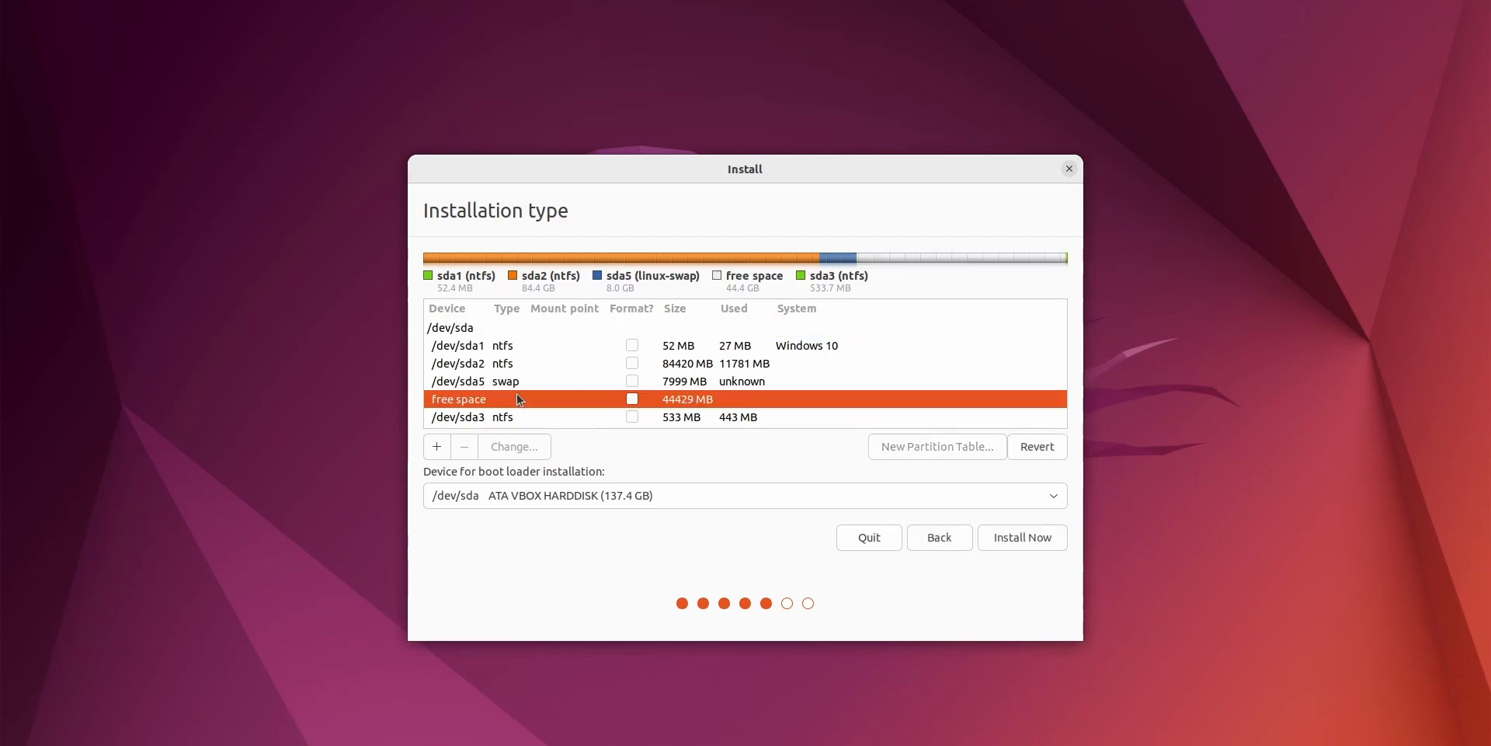
pyautogui.click(437, 448)
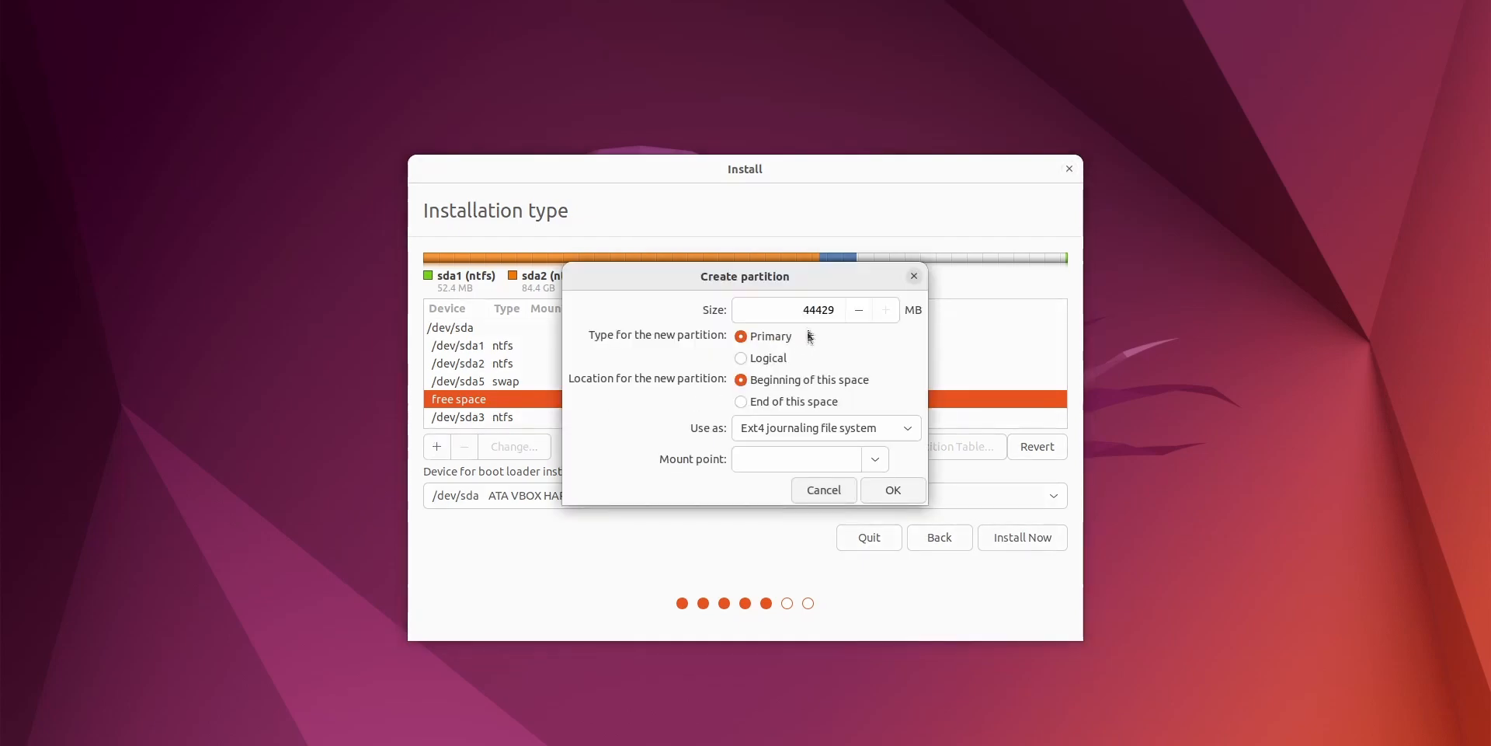
pyautogui.doubleClick(799, 311)
pyautogui.write('500')
pyautogui.click(862, 429)
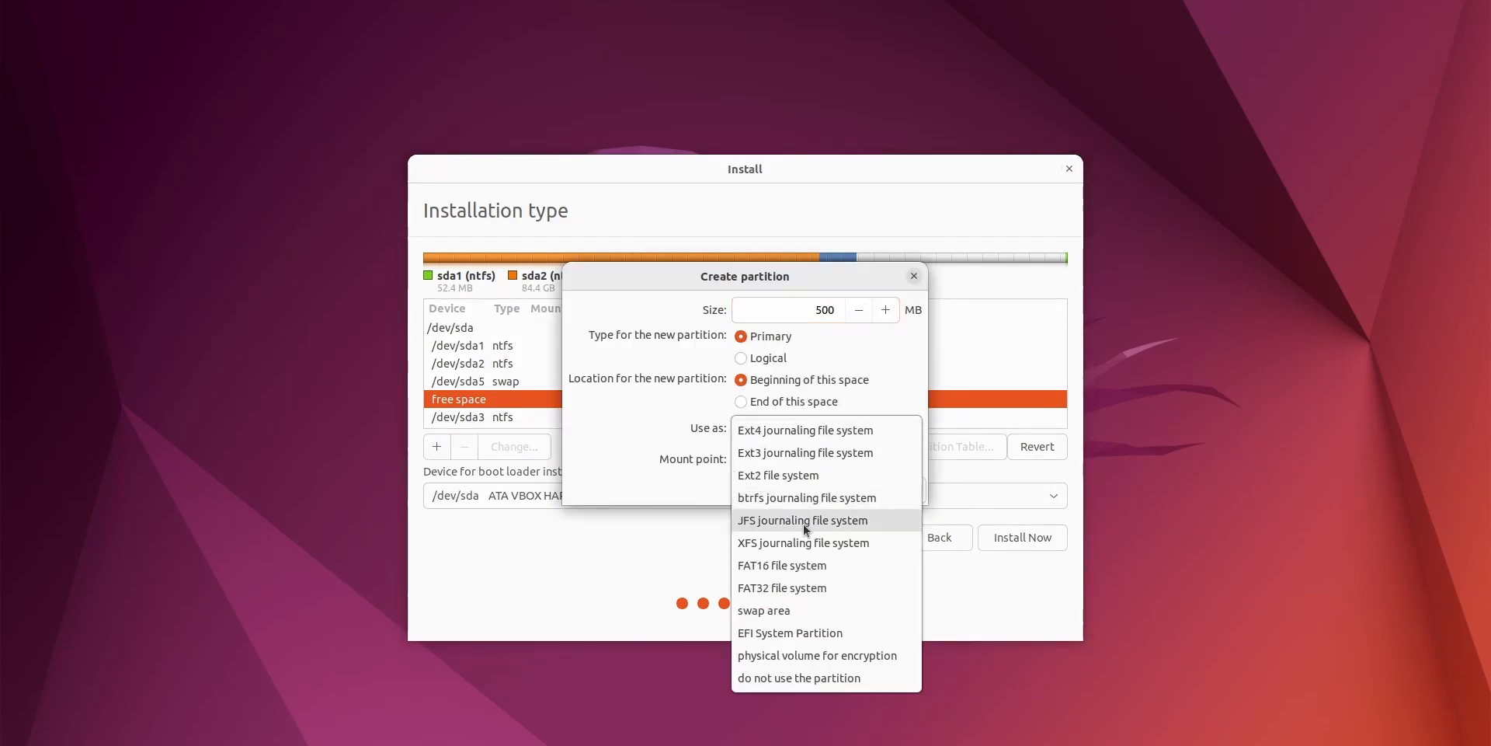
pyautogui.click(789, 632)
pyautogui.click(890, 460)
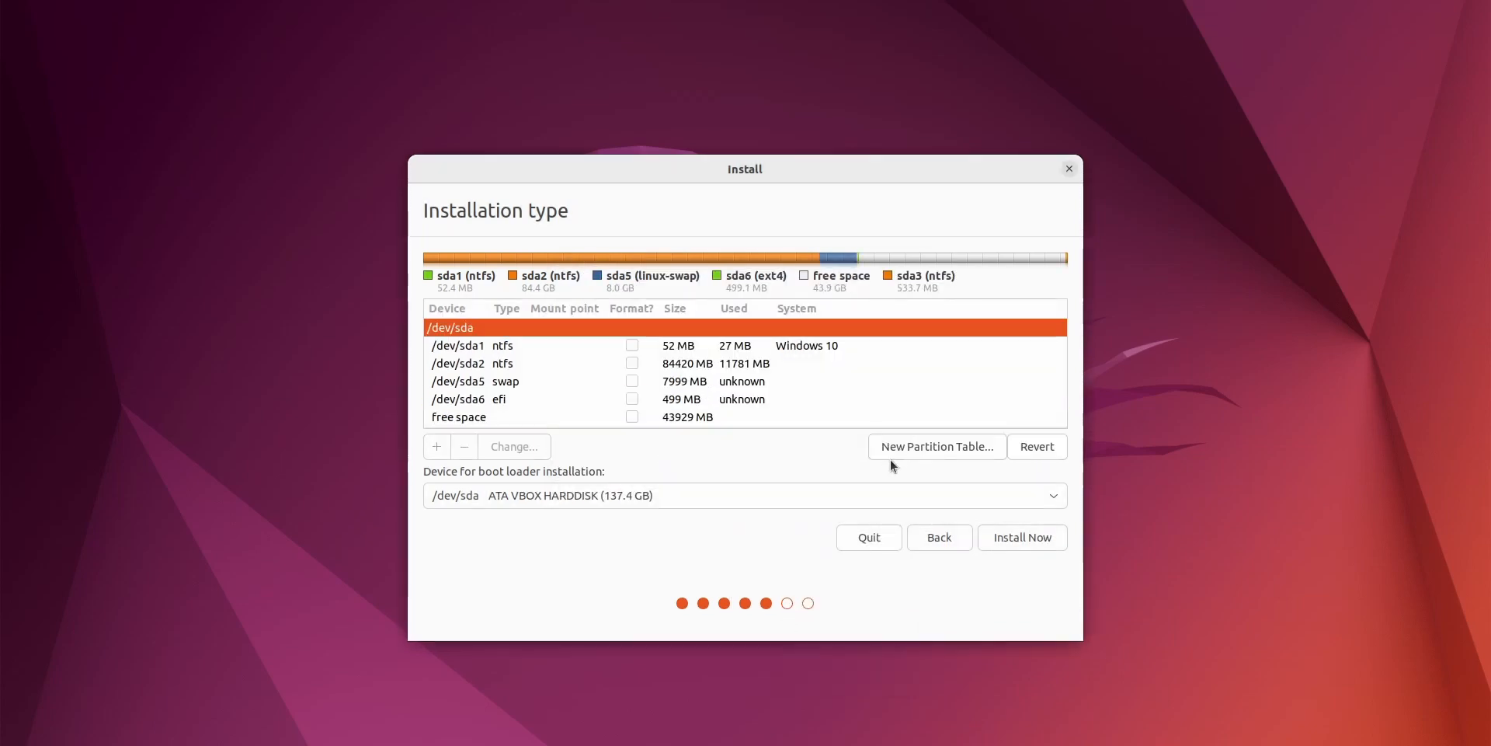
# Step: Create an Ext4 partition from the rest of the free space with the mount point /
pyautogui.click(711, 418)
pyautogui.click(441, 448)
pyautogui.click(777, 459)
pyautogui.write('/')
pyautogui.click(889, 490)
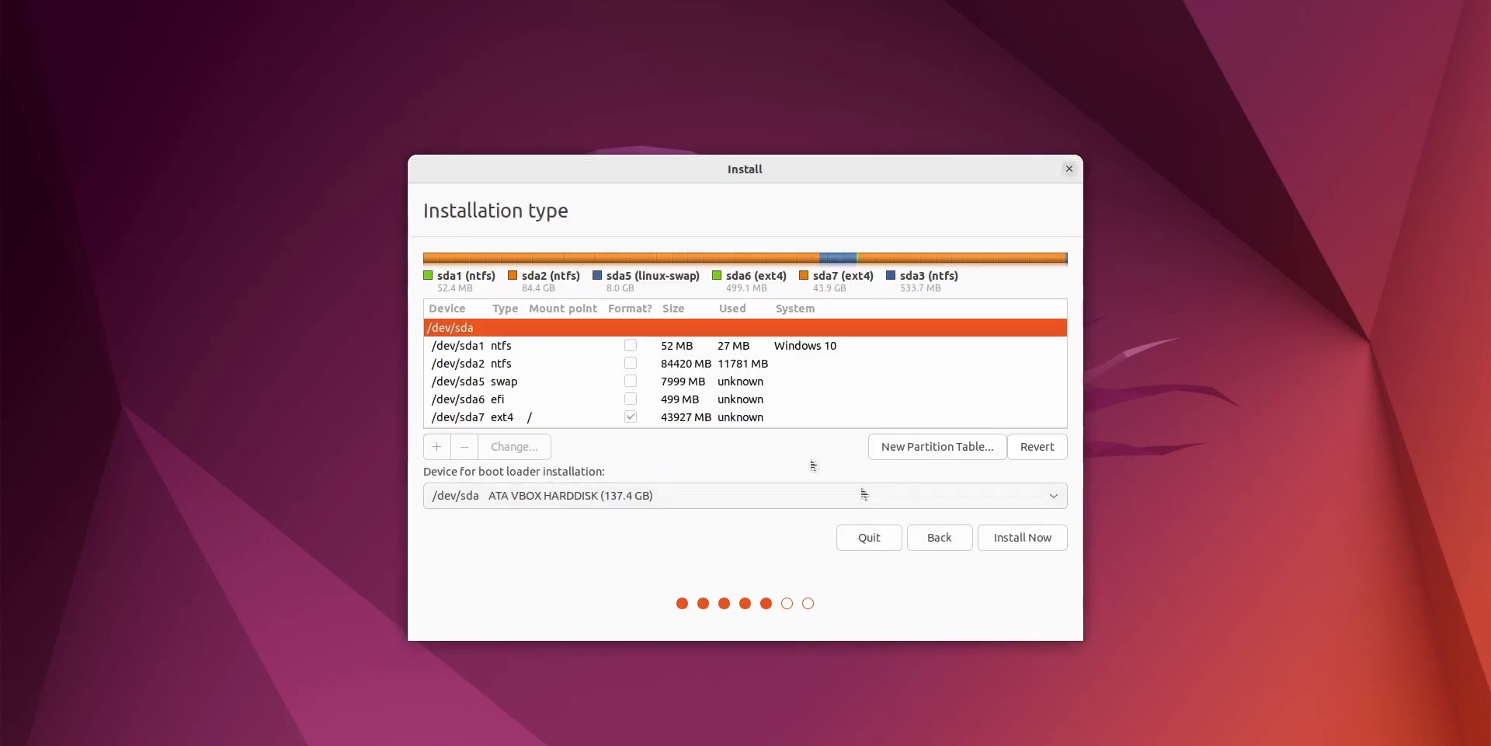
# Step: Start the installation and agree to write the partition changes to the disk
pyautogui.click(1009, 534)
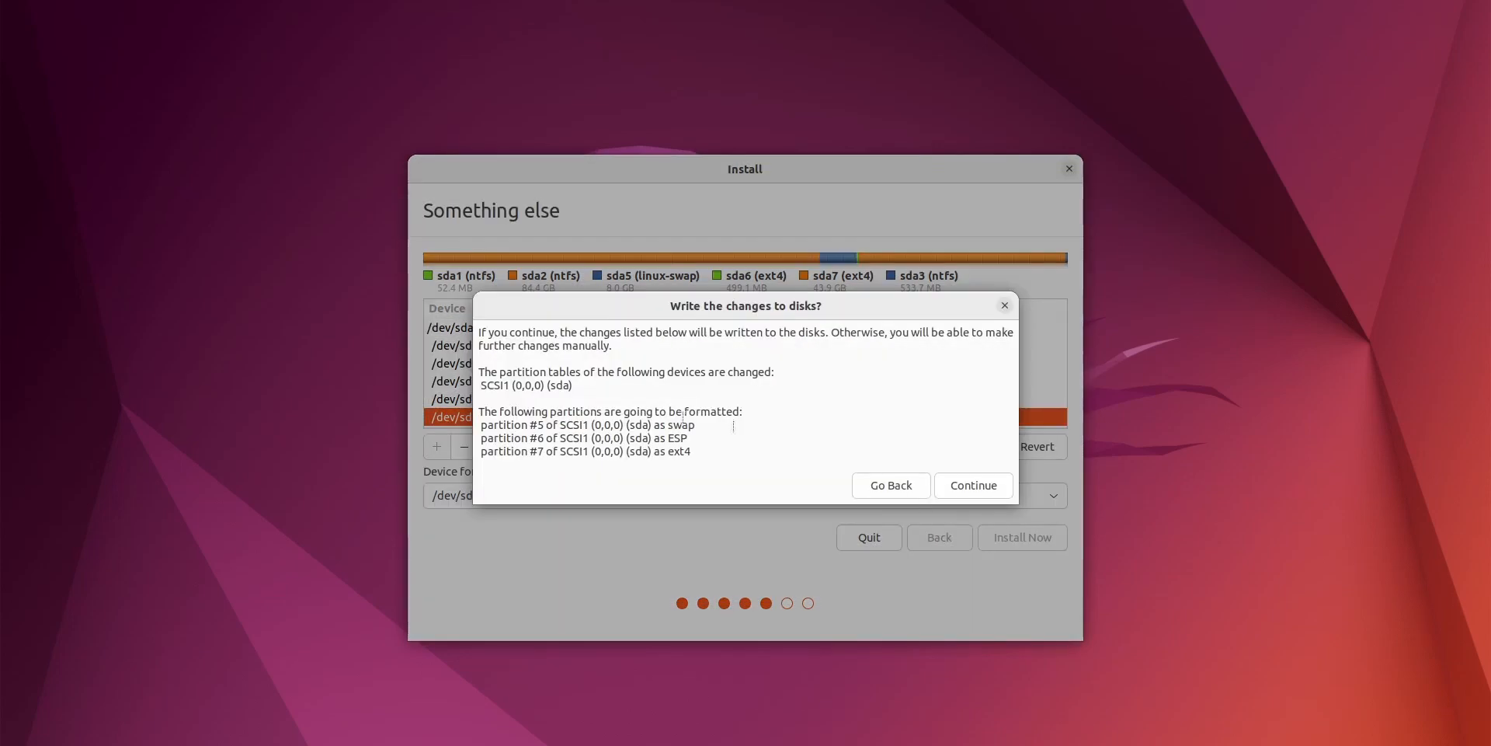
pyautogui.moveTo(693, 451); pyautogui.dragTo(473, 420)
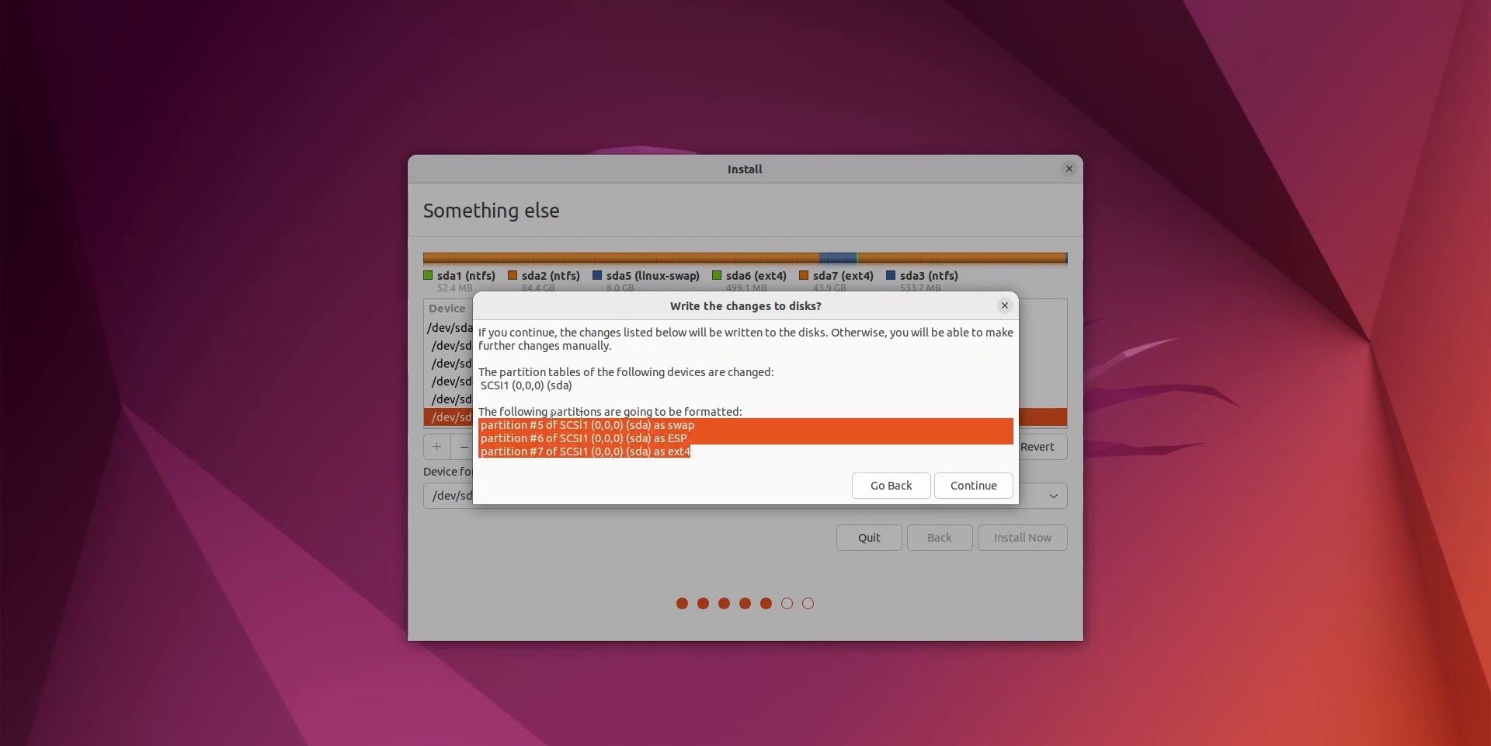
pyautogui.click(631, 431)
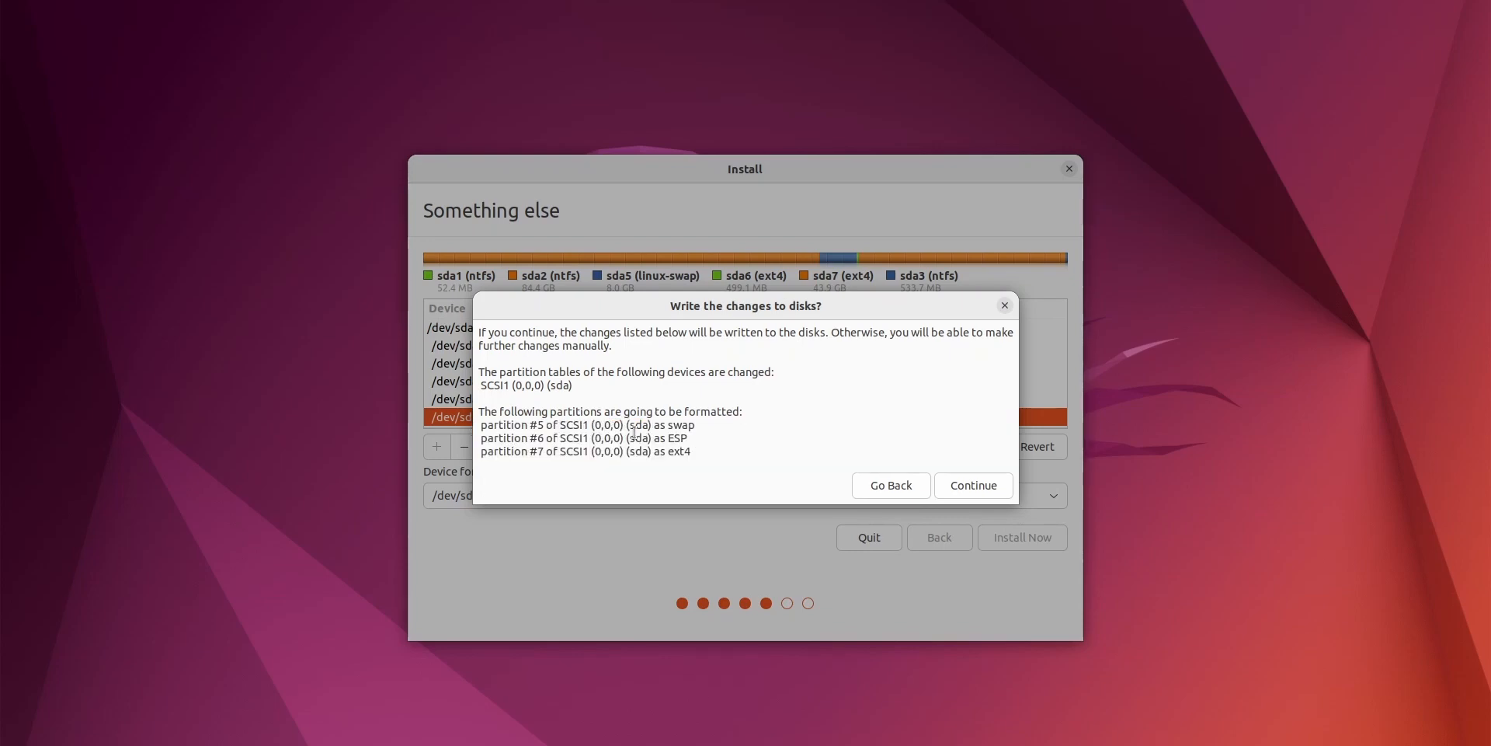
pyautogui.click(974, 483)
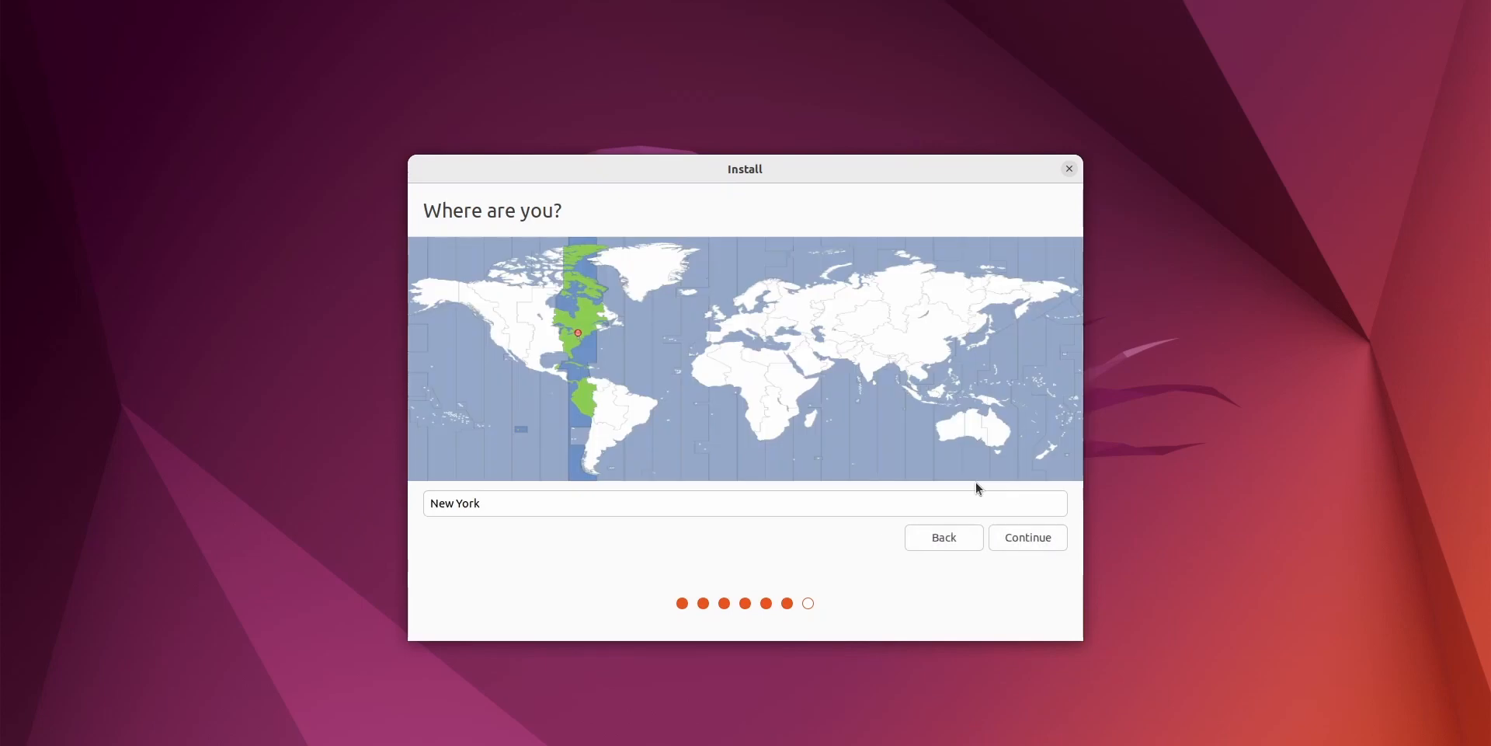
# Step: Pick a location in eastern North America on the time zone map and continue
pyautogui.click(596, 323)
pyautogui.click(590, 321)
pyautogui.click(1026, 540)
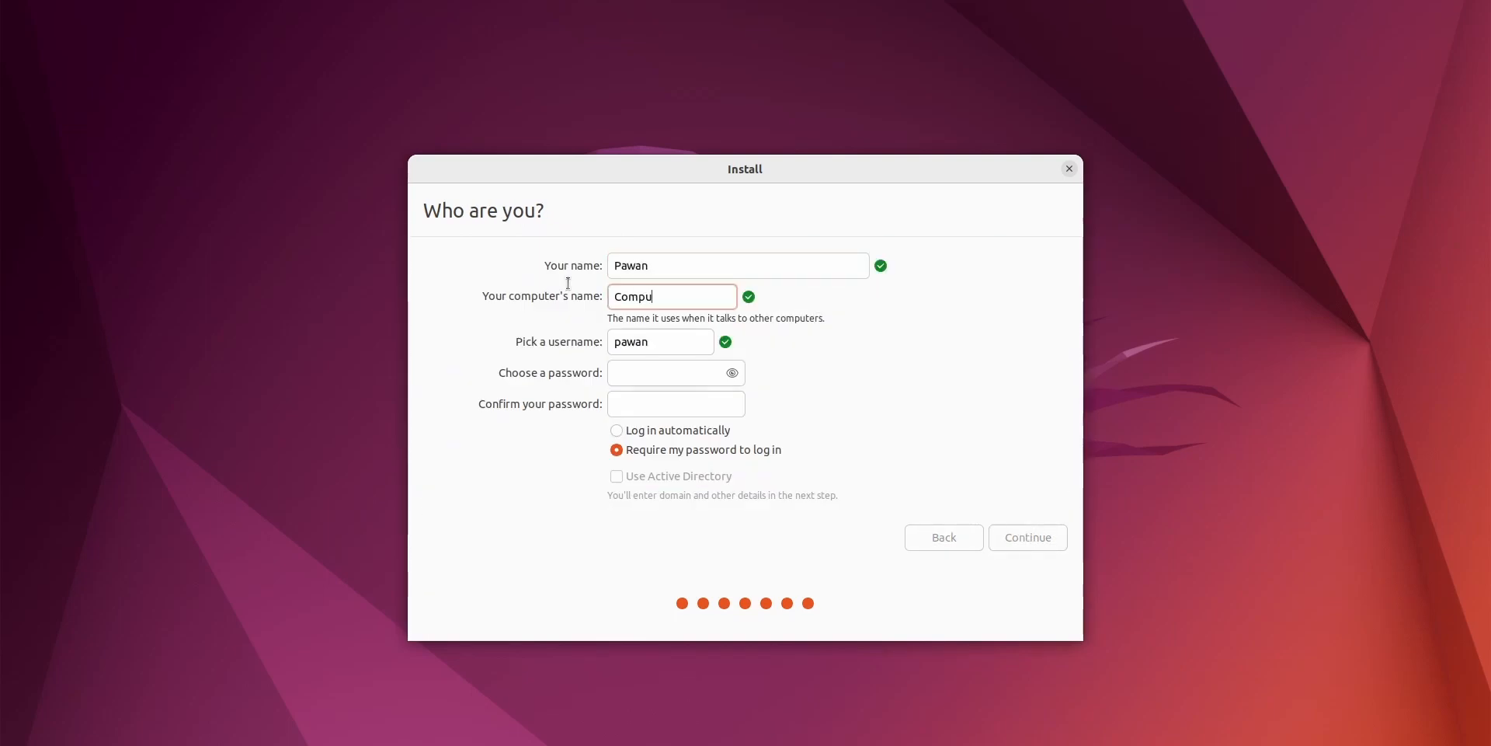
# Step: Set the computer's name to Computer, enter and confirm the account password, and continue the installation
pyautogui.write('ter')
pyautogui.click(637, 383)
pyautogui.write('•••')
pyautogui.press('Tab')
pyautogui.write('•••')
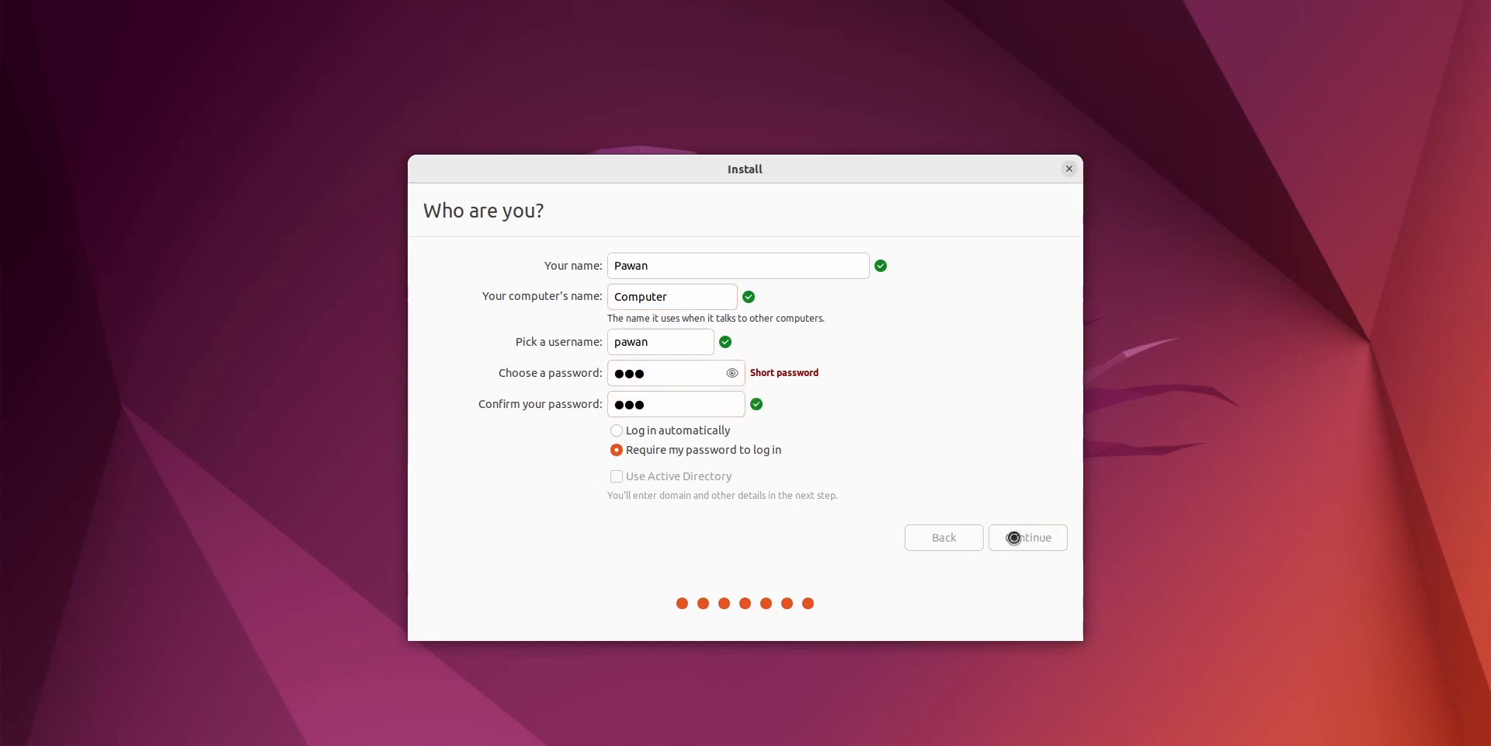
pyautogui.click(1014, 537)
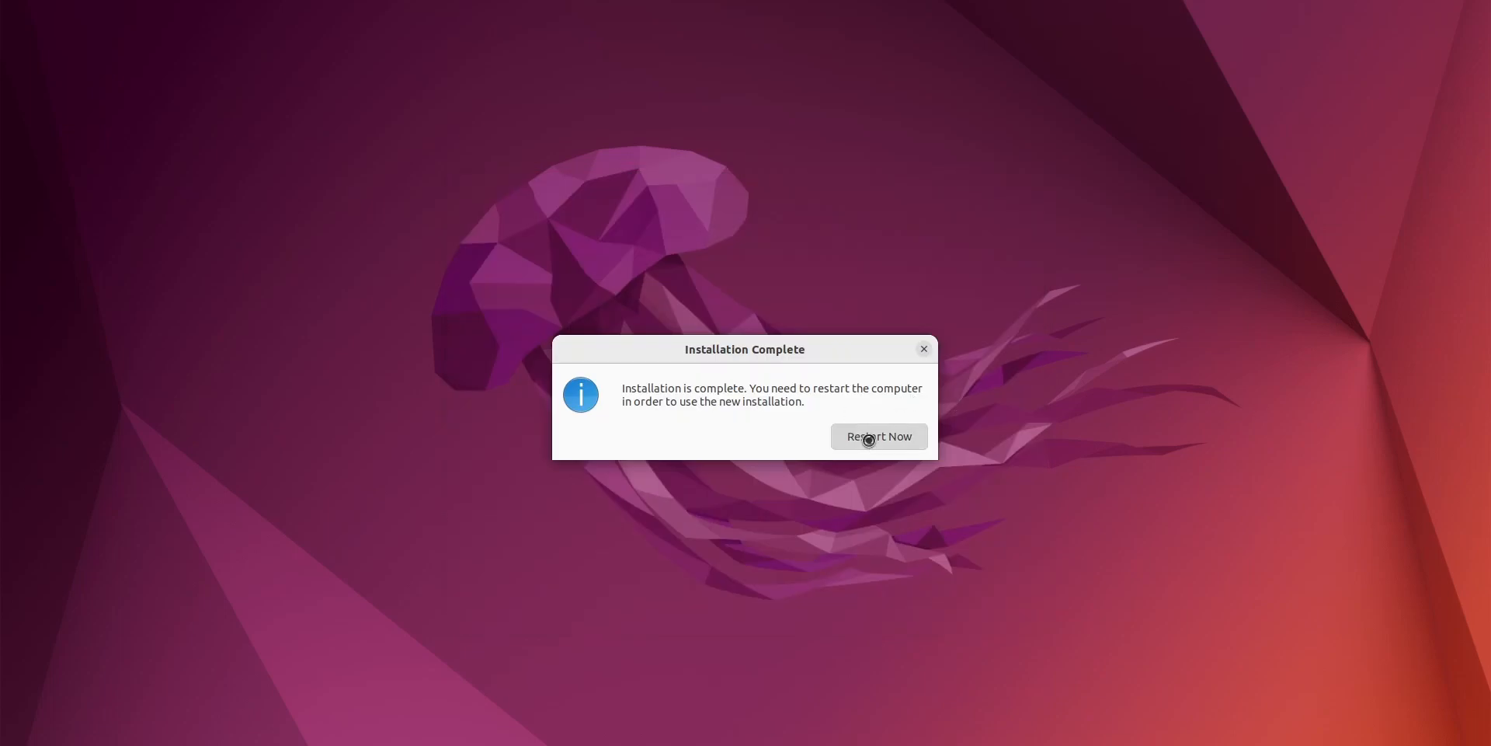
# Step: Restart the computer after the installation and boot the Ubuntu entry from the GRUB boot menu
pyautogui.click(869, 441)
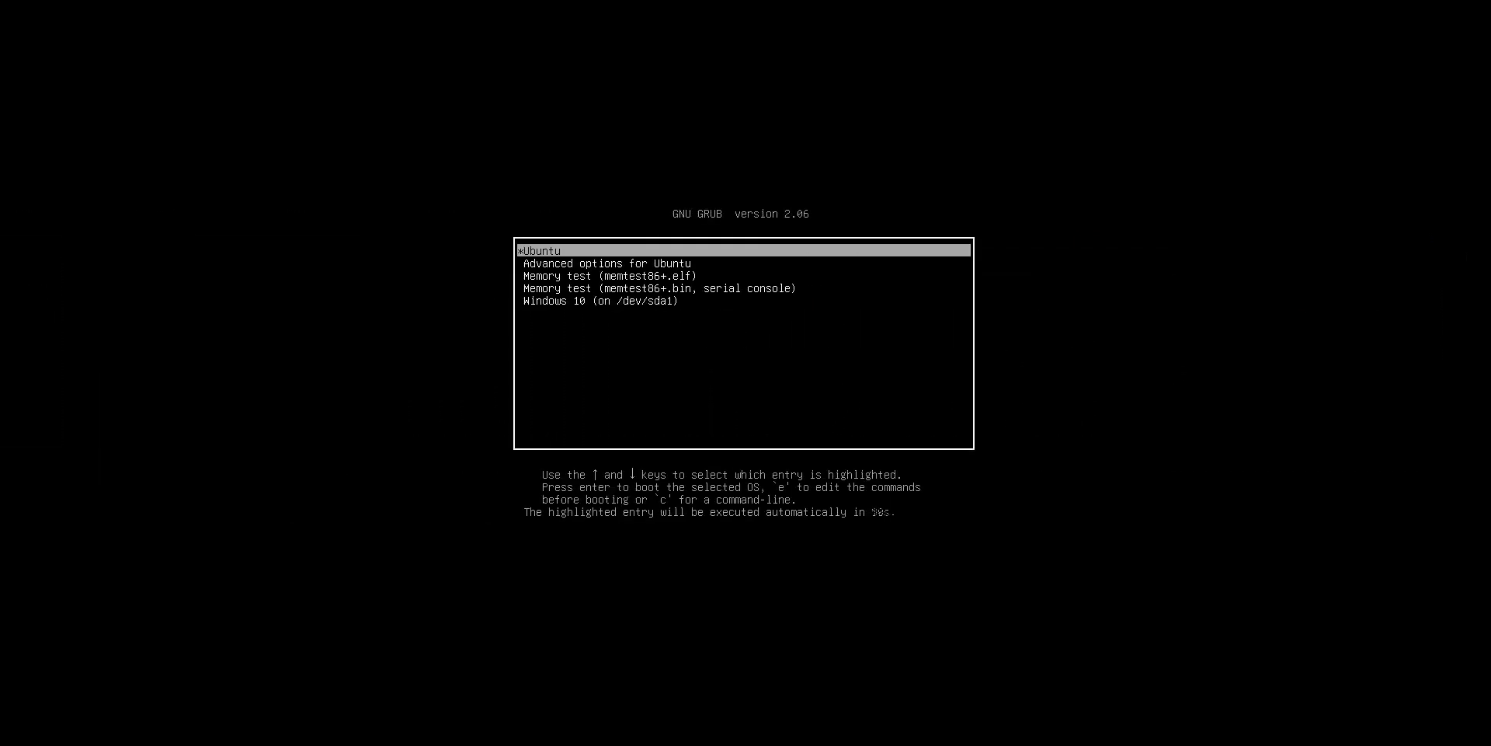
pyautogui.press('Down')
pyautogui.press('Down')
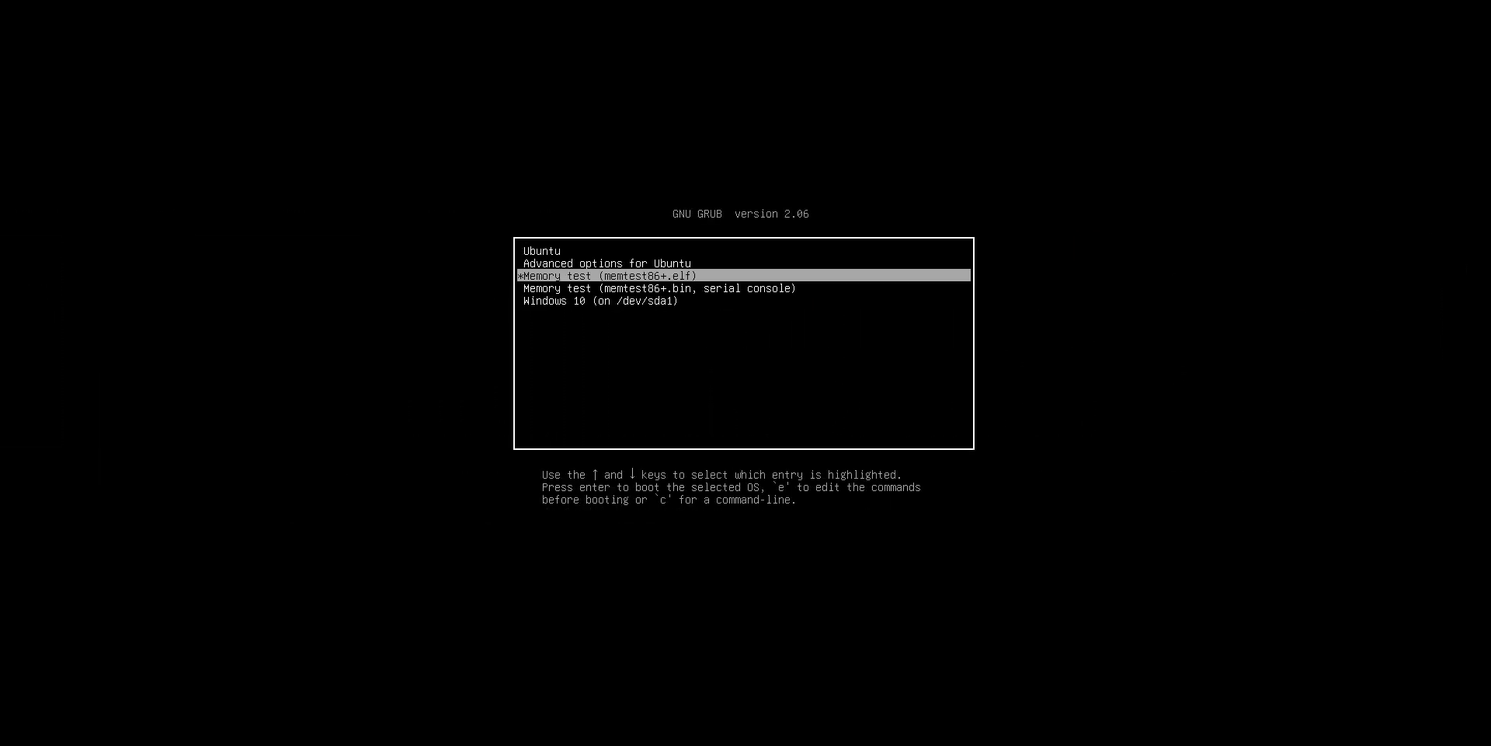
pyautogui.press('Up')
pyautogui.press('Up')
pyautogui.press('Return')
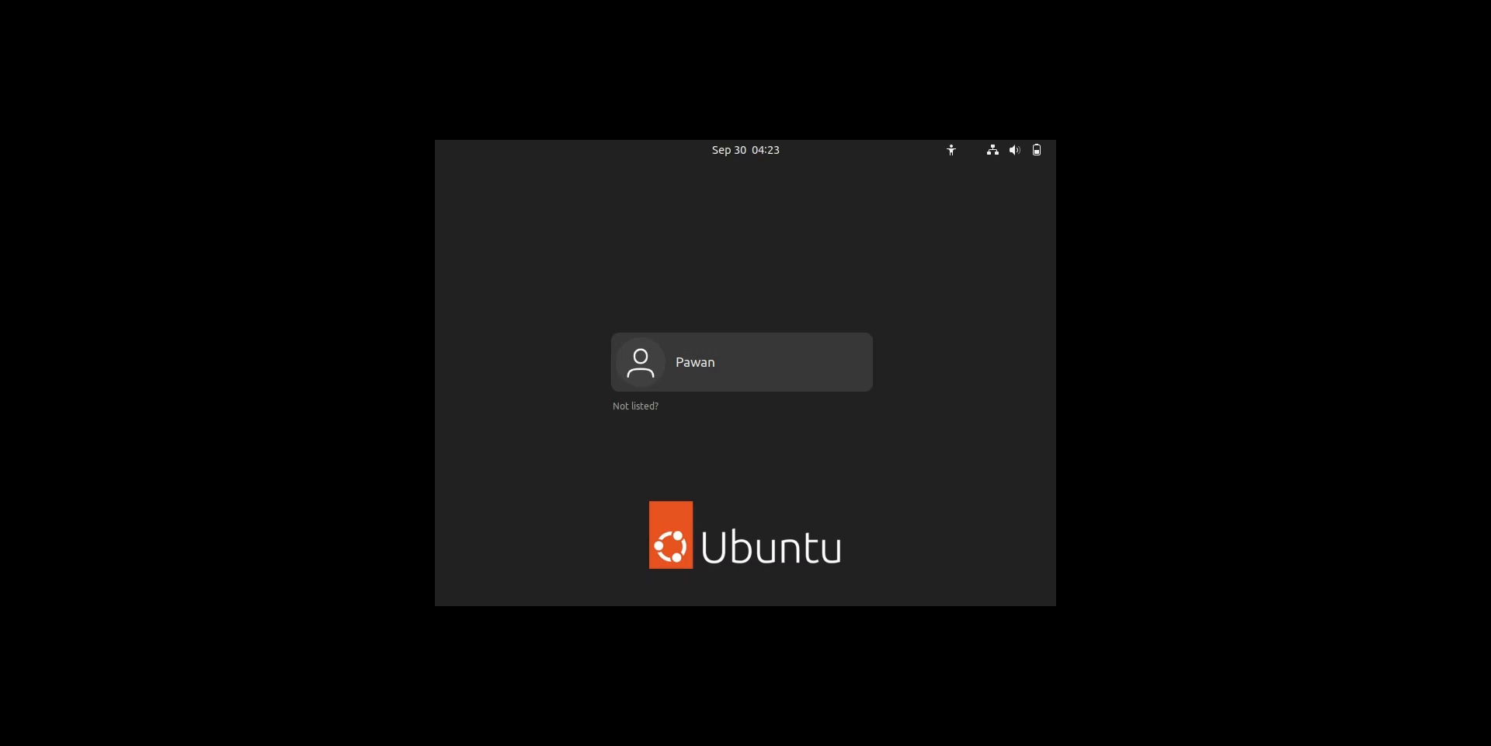
# Step: Log in to Ubuntu by choosing the user account and entering the account password
pyautogui.click(722, 373)
pyautogui.write('***')
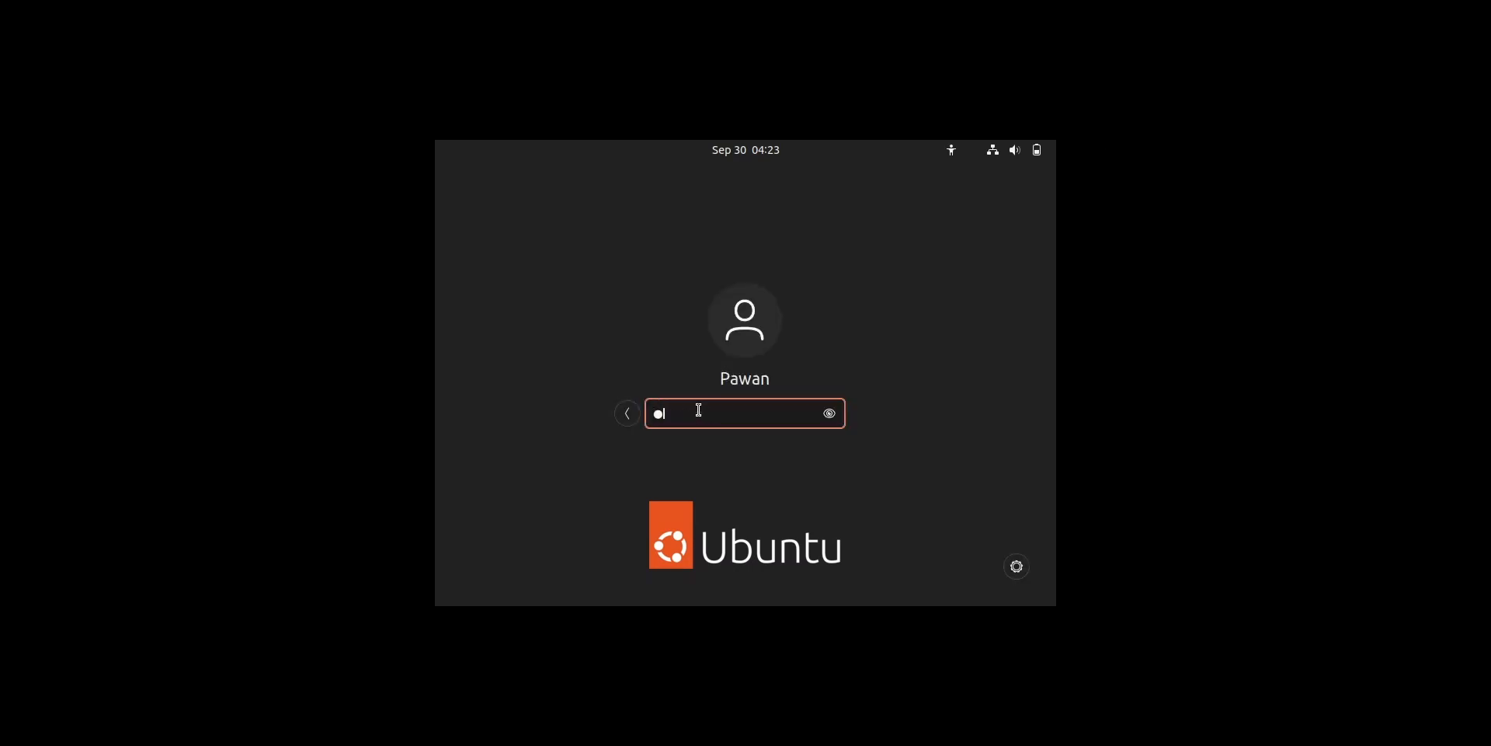
pyautogui.press('Return')
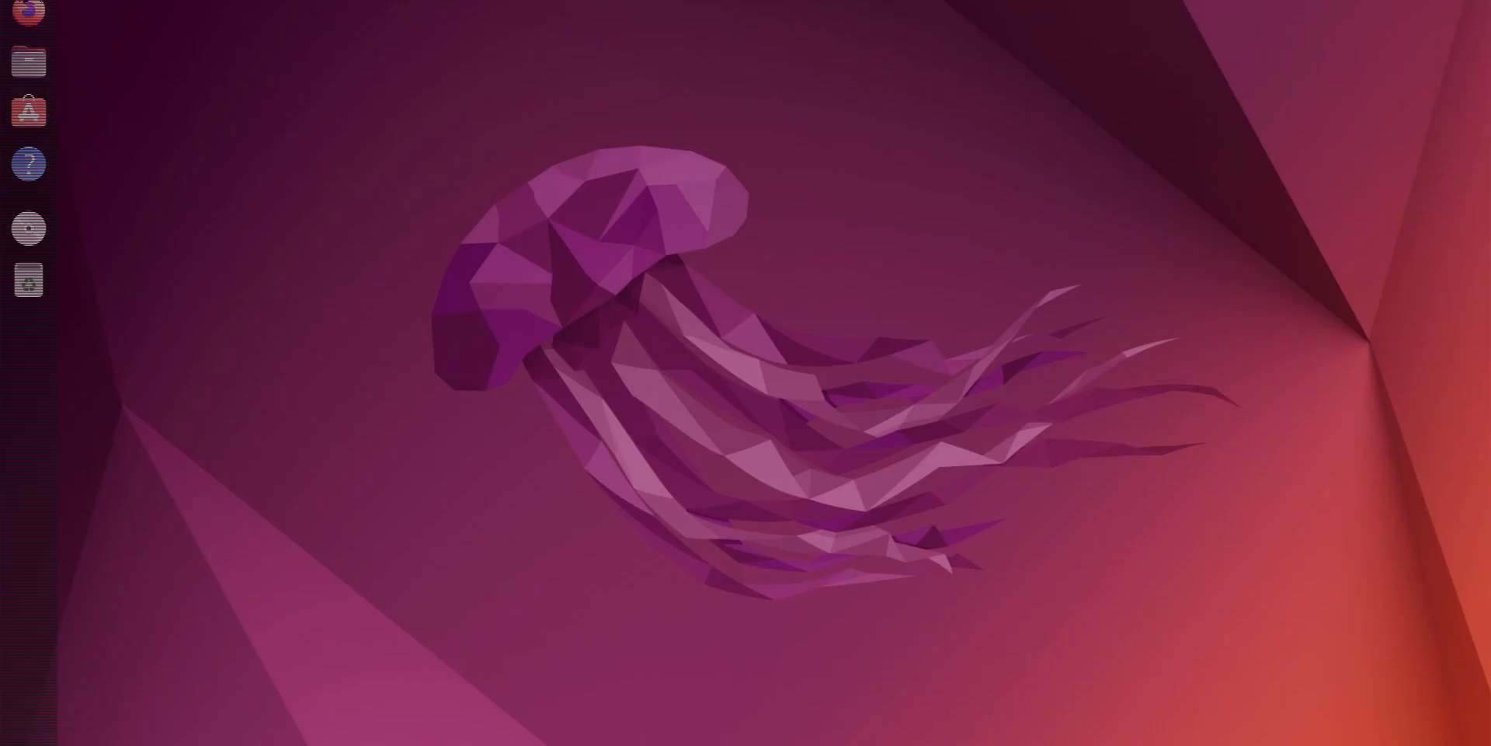
# Step: Restart the computer from the Ubuntu desktop and confirm the restart
pyautogui.rightClick(483, 215)
pyautogui.click(363, 156)
pyautogui.click(1452, 2)
pyautogui.click(1250, 183)
pyautogui.click(1313, 241)
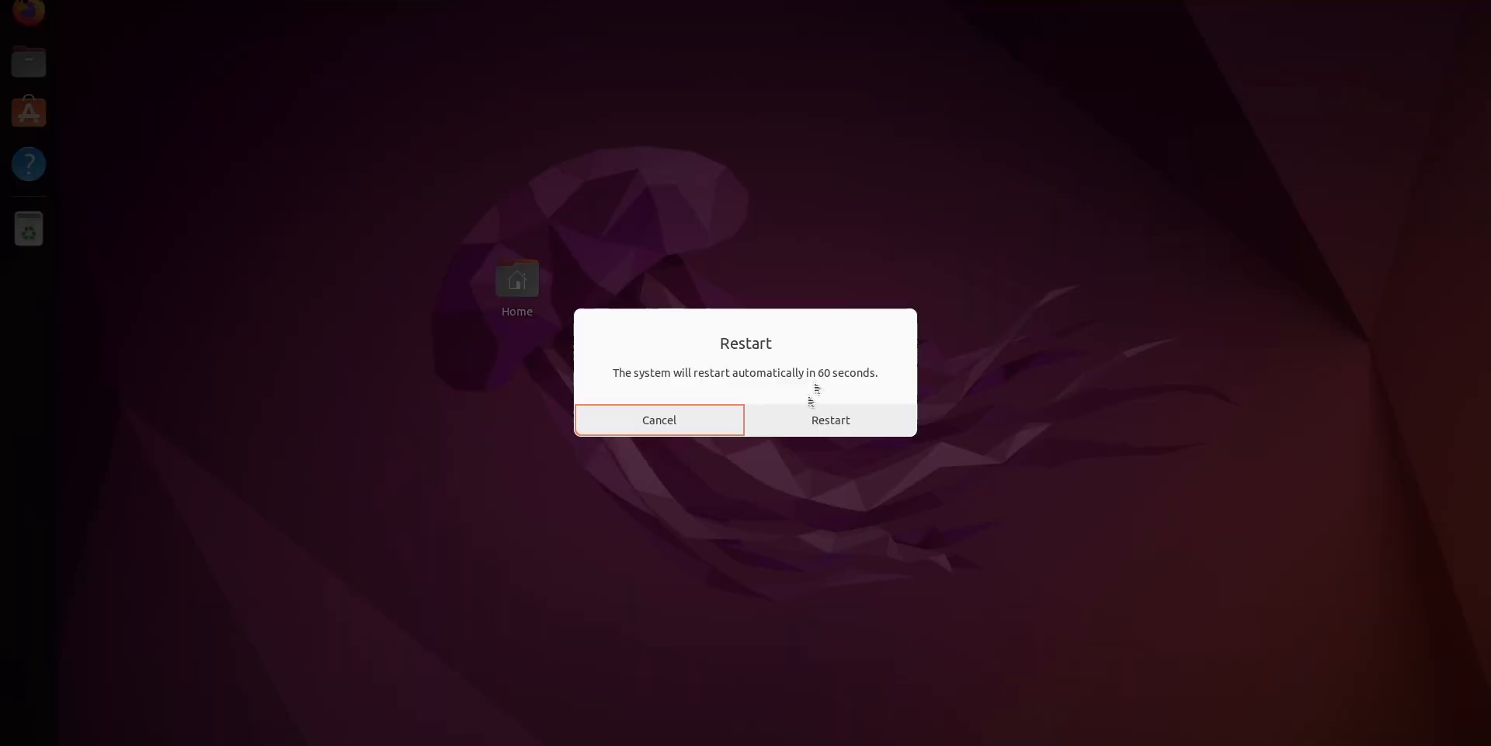
pyautogui.click(837, 430)
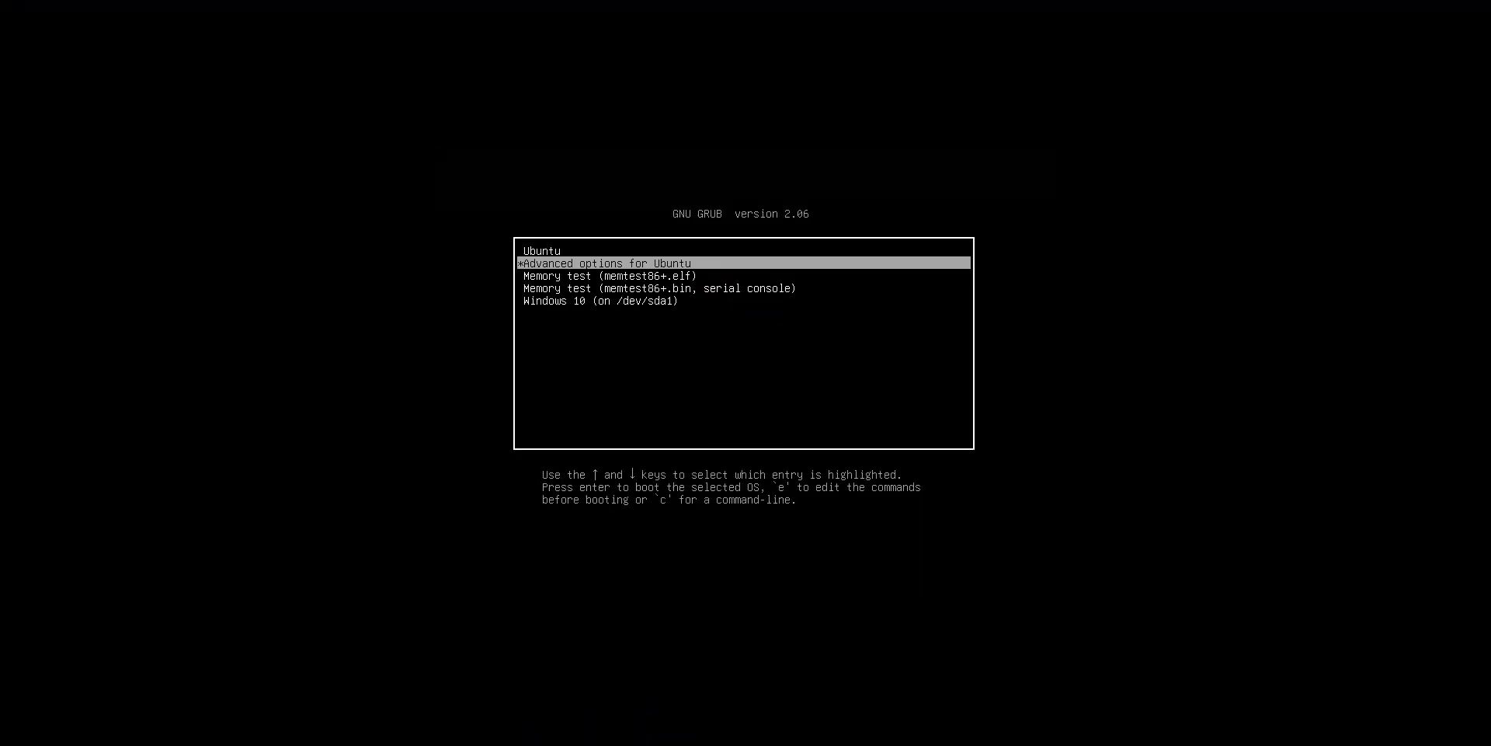
# Step: Boot the Windows 10 (on /dev/sda1) entry from the GRUB boot menu
pyautogui.press('Down')
pyautogui.press('Down')
pyautogui.press('Down')
pyautogui.press('Up')
pyautogui.press('Up')
pyautogui.press('Up')
pyautogui.press('Up')
pyautogui.press('Down')
pyautogui.press('Down')
pyautogui.press('Down')
pyautogui.press('Down')
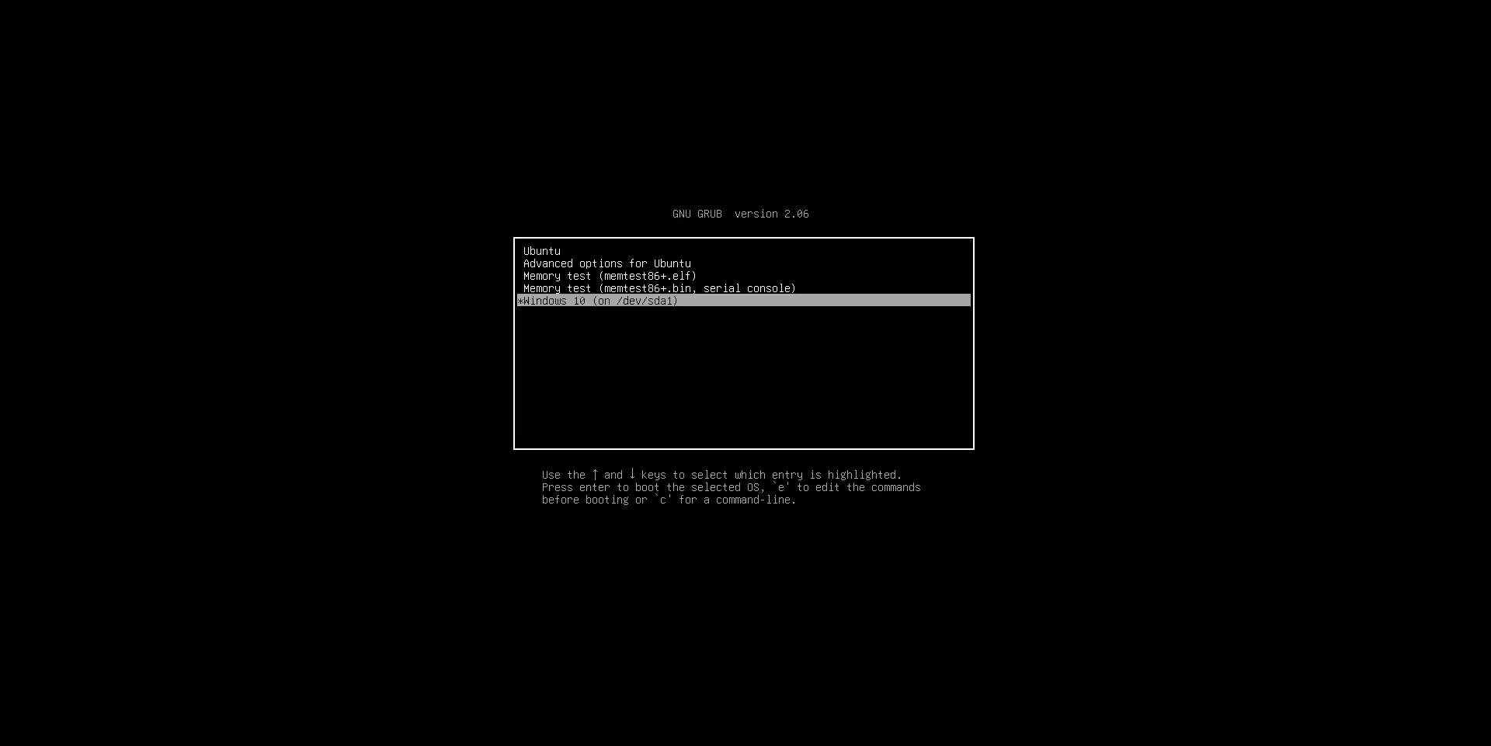
pyautogui.press('Return')
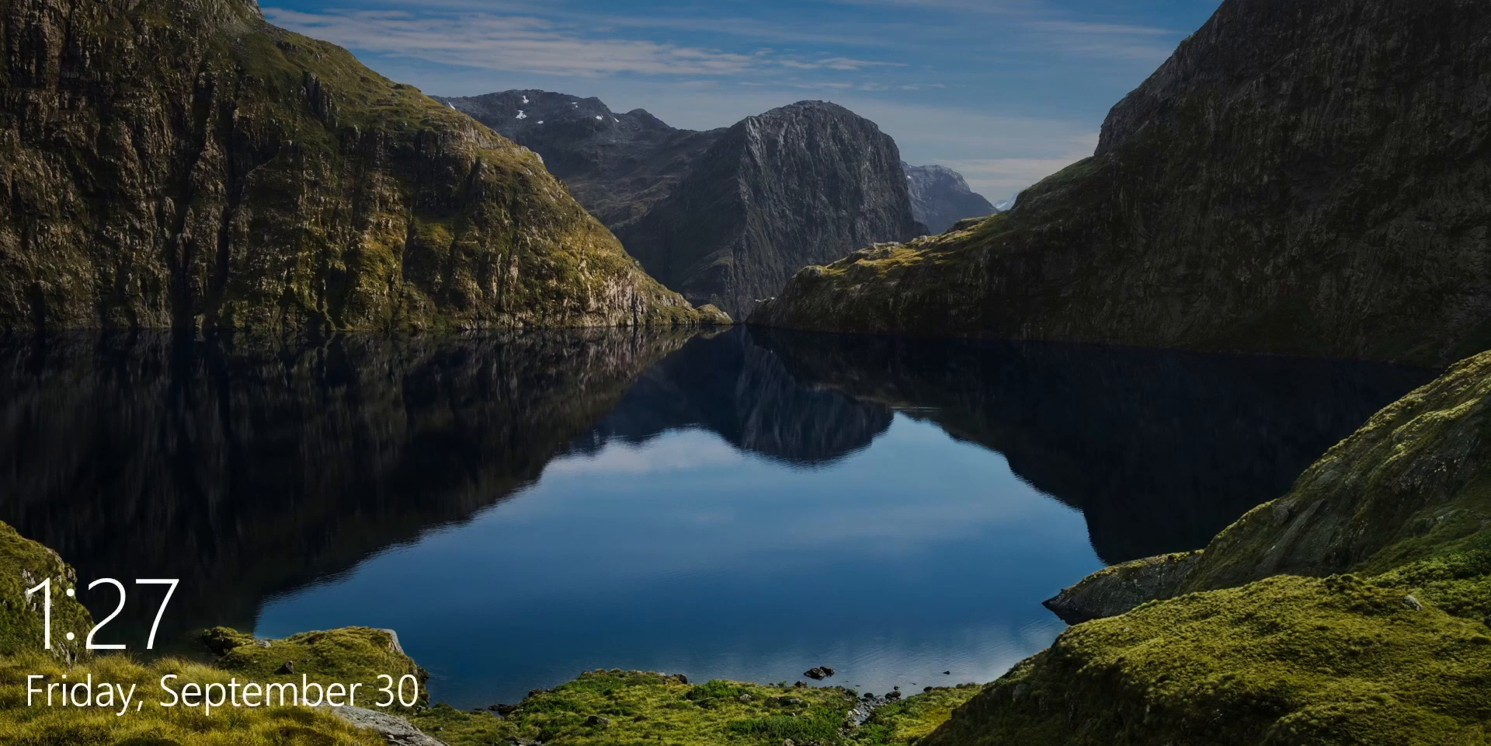
# Step: Dismiss the Windows lock screen and sign in with the account password
pyautogui.press('Return')
pyautogui.write('•••')
pyautogui.press('Return')
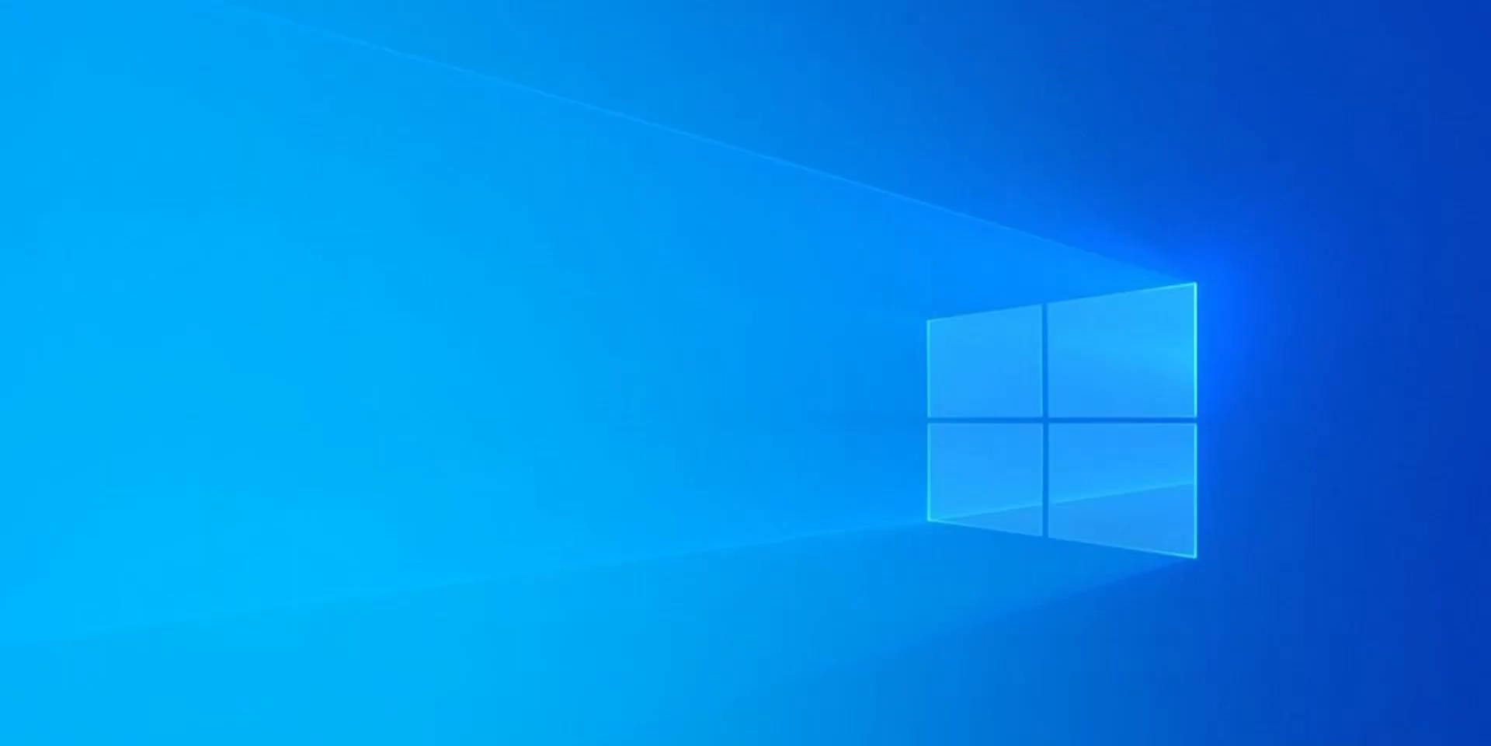